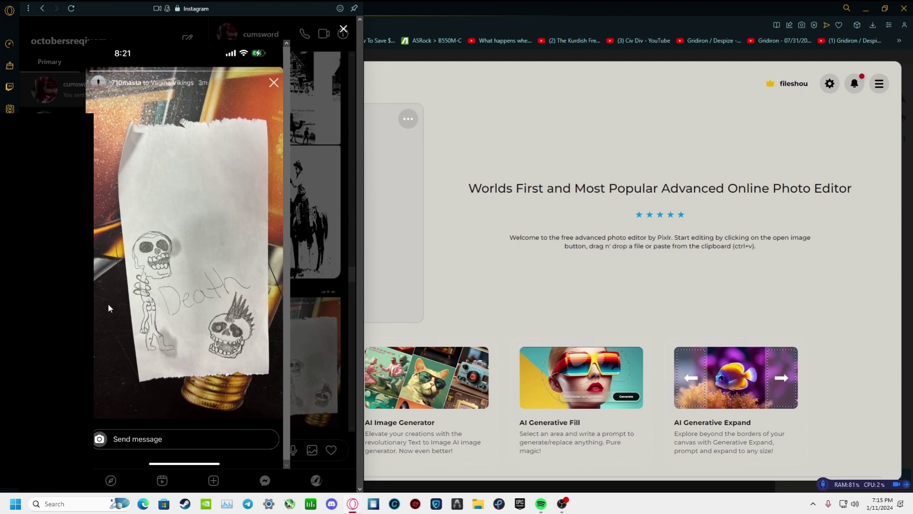
Step: Screenshot the skull drawing from the Instagram story with the snipping rectangle
key(Print)
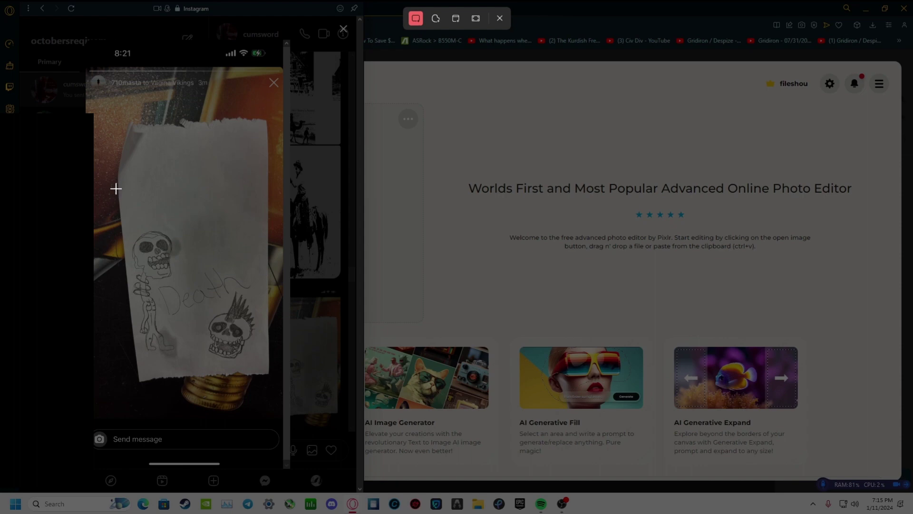
drag(94, 189, 277, 394)
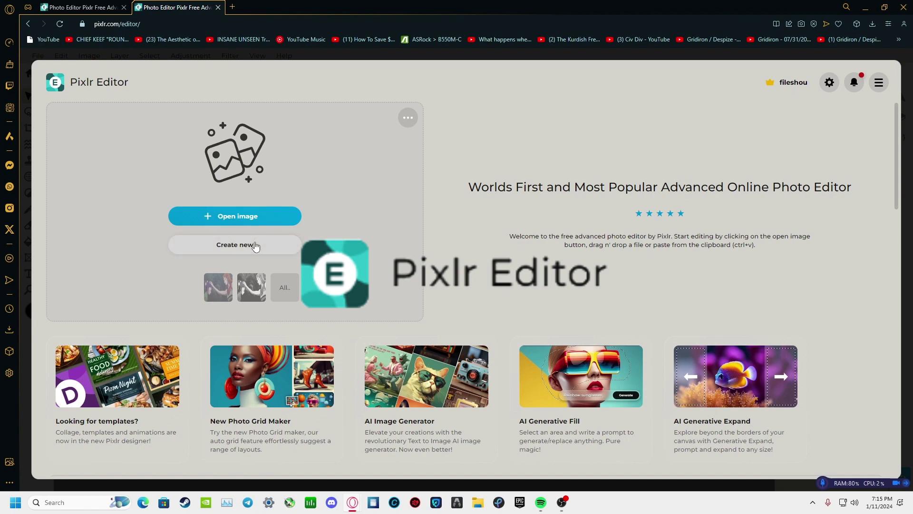
Step: Create a blank 1000×1000 Art grid canvas
click(253, 245)
click(557, 225)
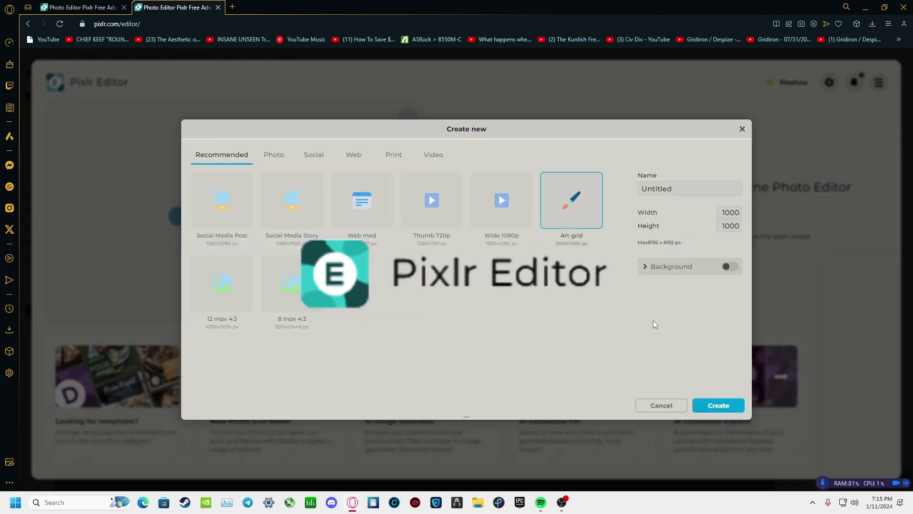
click(710, 407)
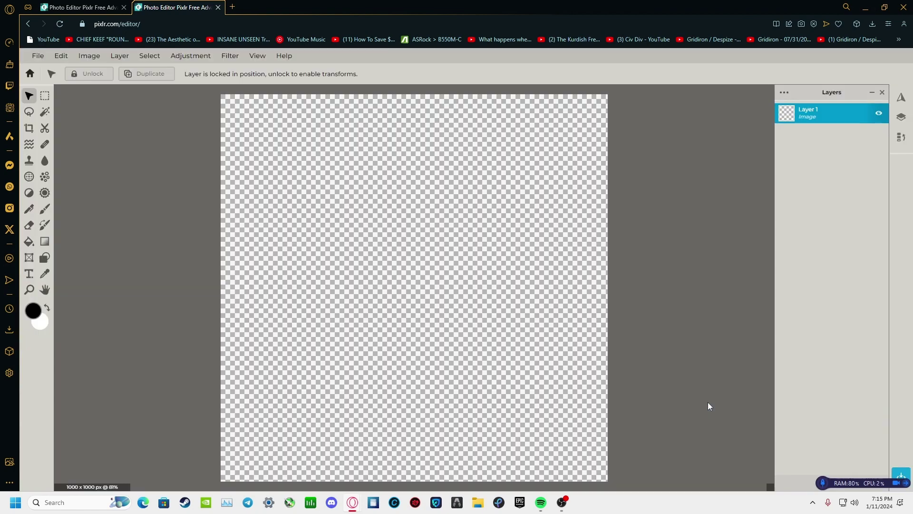
Step: Paste the captured skull drawing and scale it up to cover the canvas
key(ctrl+v)
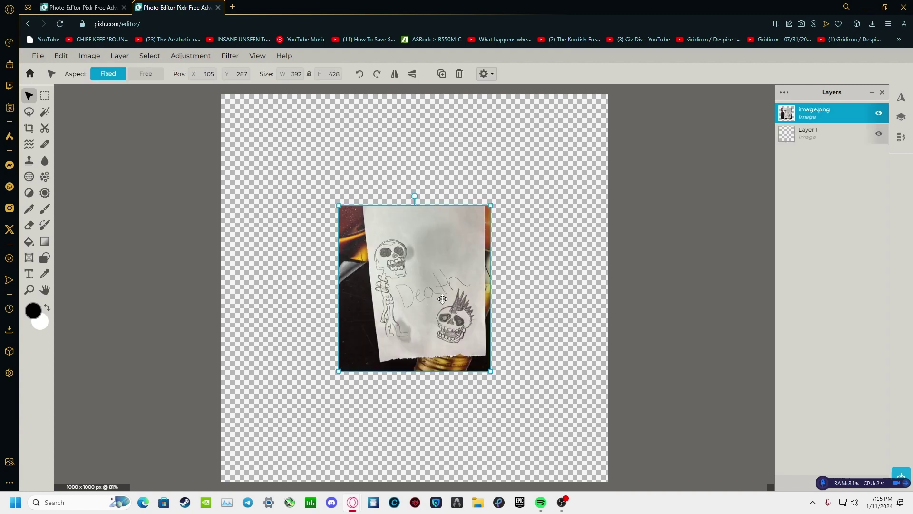
drag(341, 208, 253, 184)
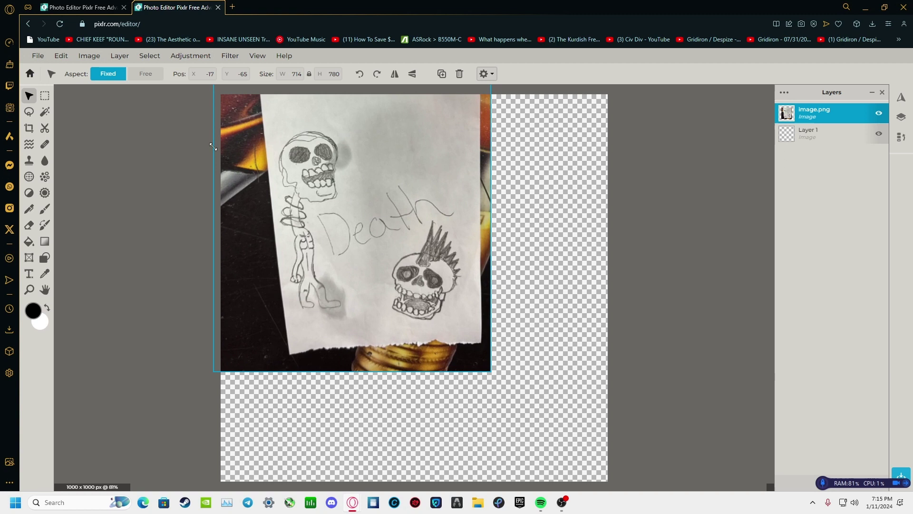
drag(348, 275, 349, 266)
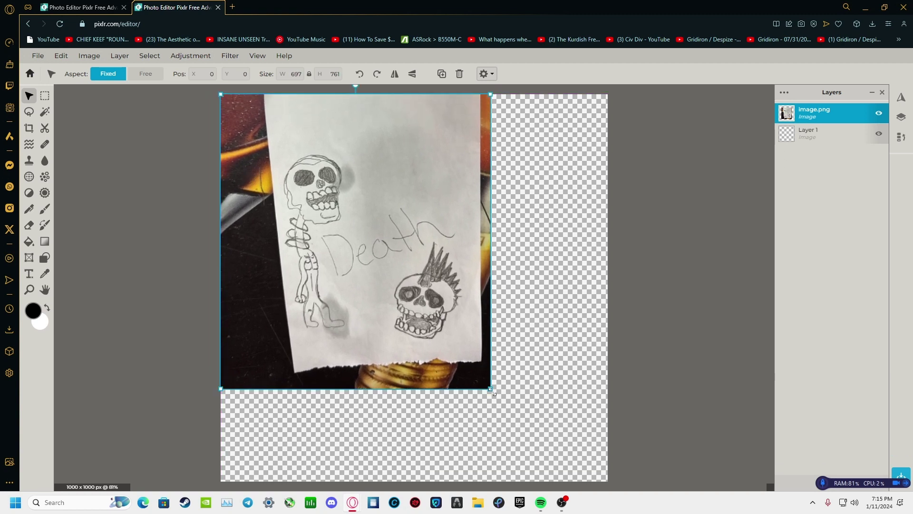
drag(492, 390, 565, 447)
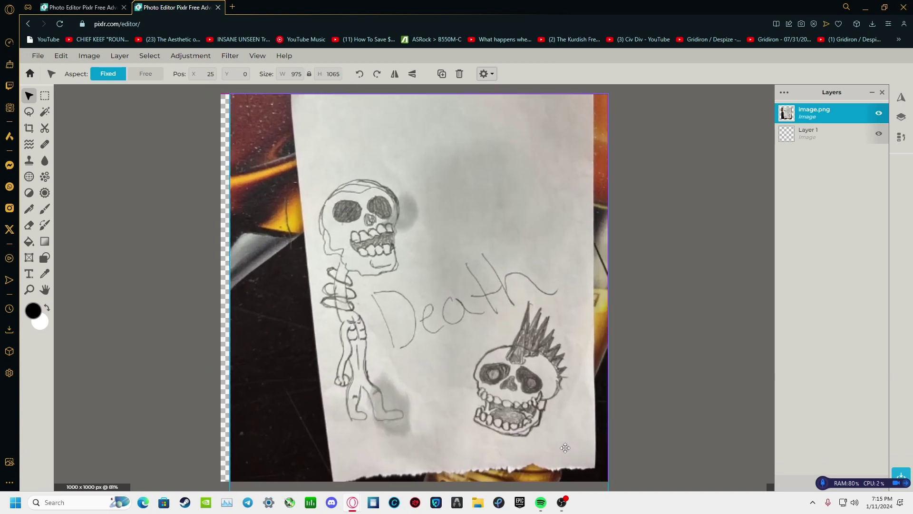
scroll(205, 200, down, 2)
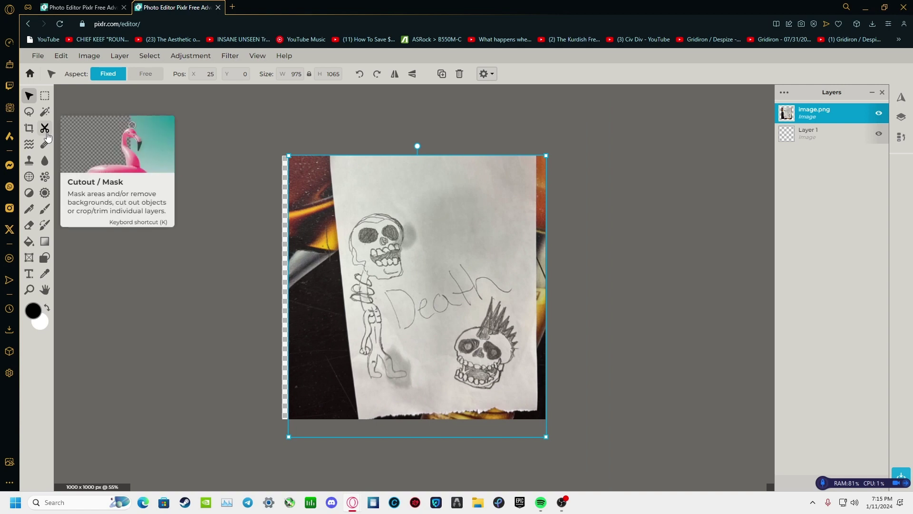
Step: Set the Cutout tool to Draw Mask remove mode with brush size 500 and softness 0
click(45, 133)
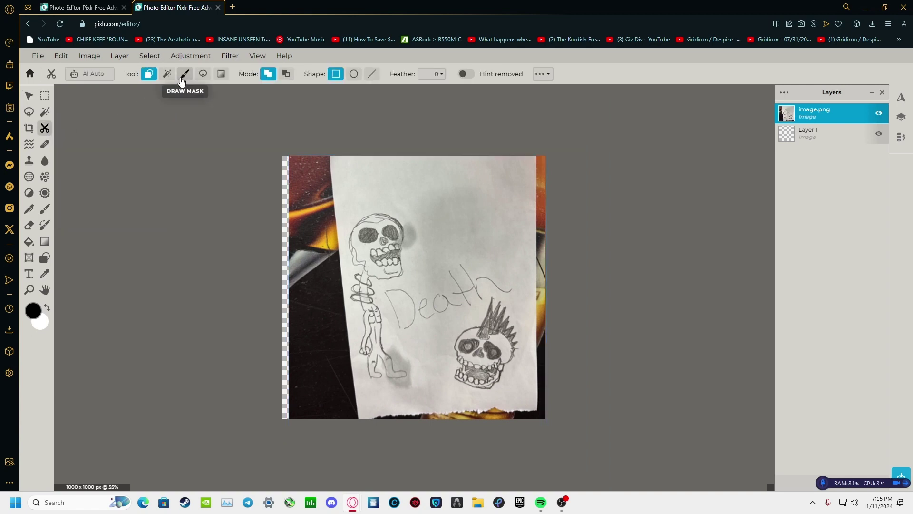
click(185, 74)
click(286, 74)
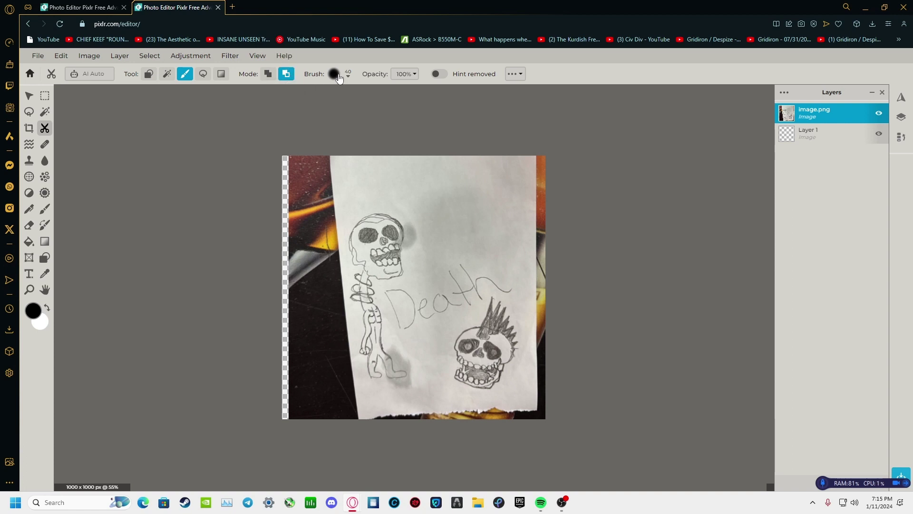
click(336, 75)
drag(351, 107, 369, 108)
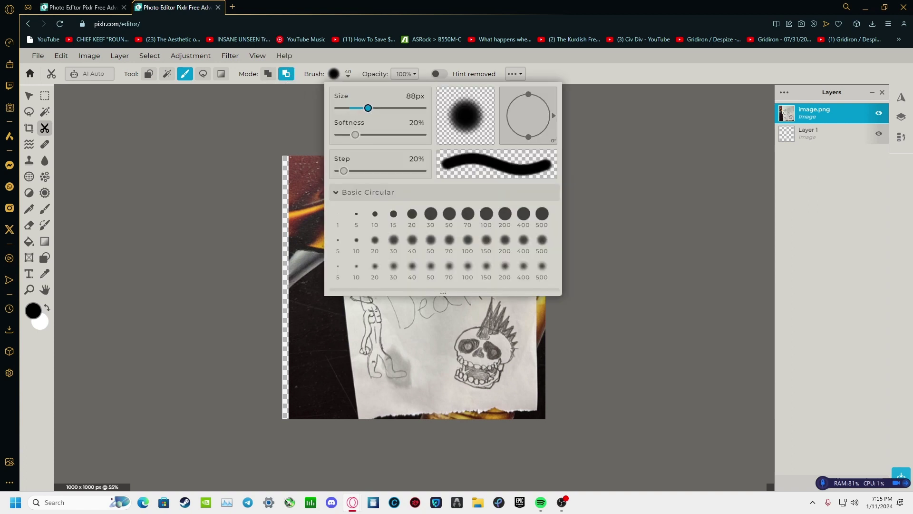
click(334, 74)
drag(368, 108, 395, 108)
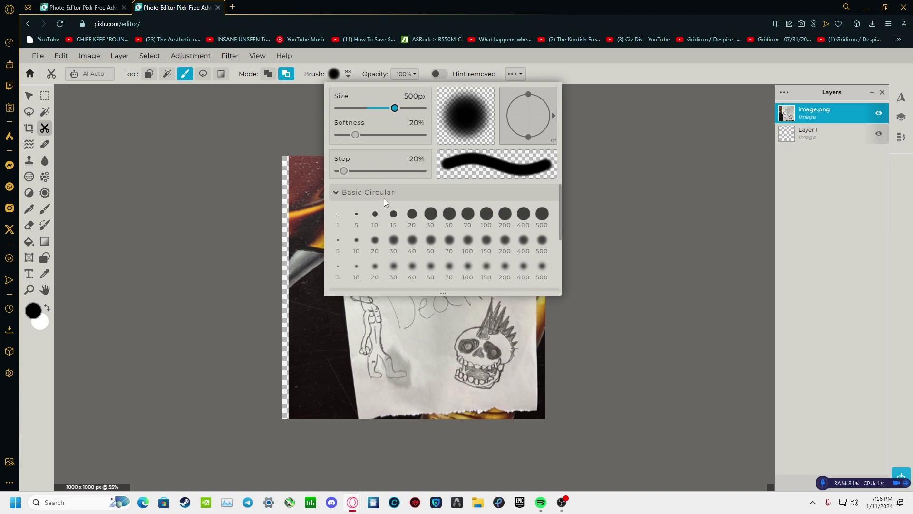
drag(355, 135, 336, 134)
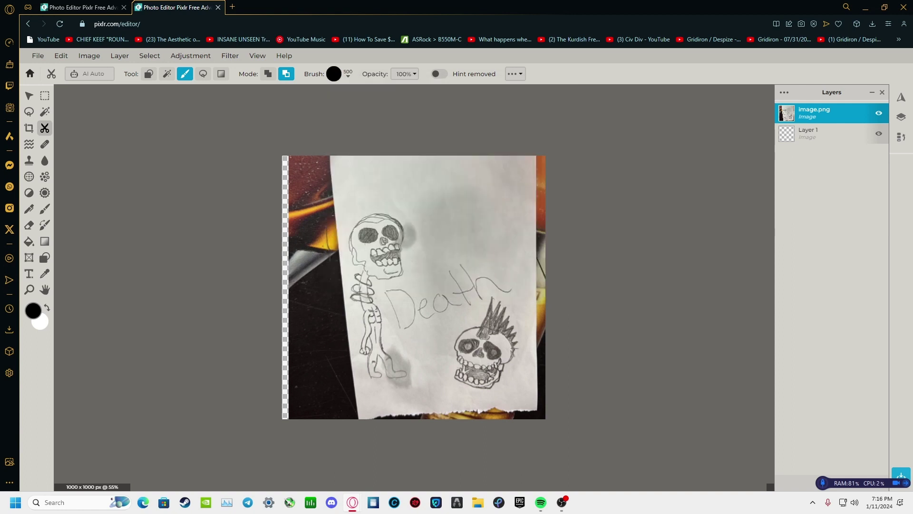
Step: Erase the left skeleton, the word Death, the orange strip and surrounding photo
drag(356, 346, 421, 194)
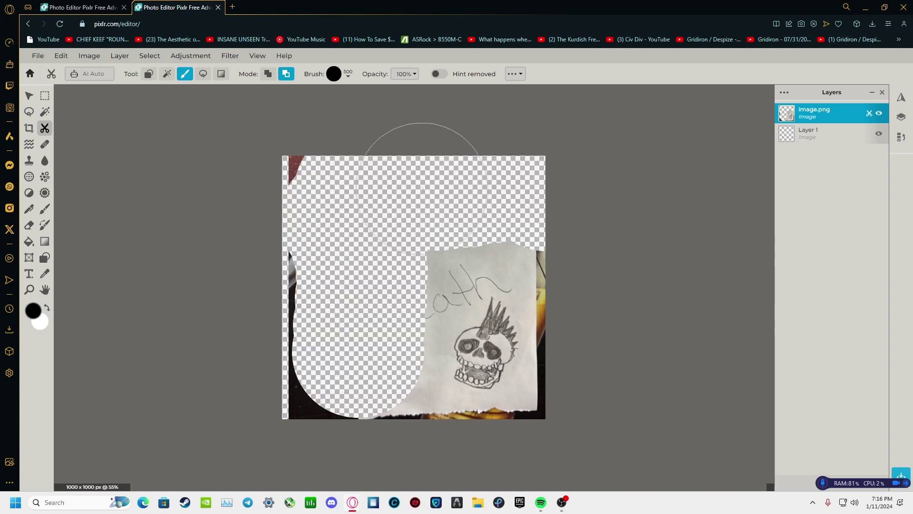
mouse_move(550, 194)
mouse_down()
mouse_move(434, 231)
mouse_move(285, 326)
mouse_up()
scroll(377, 443, down, 2)
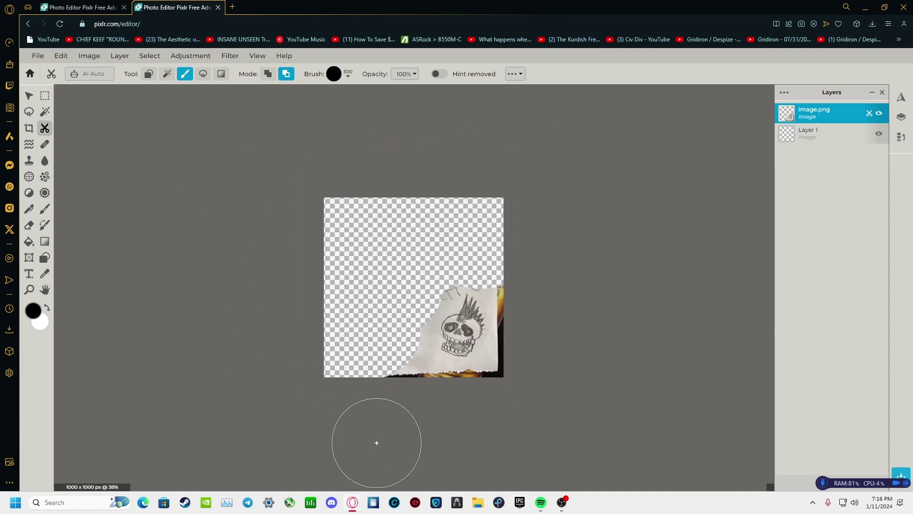
mouse_move(376, 443)
mouse_down()
mouse_move(407, 398)
mouse_move(452, 412)
mouse_move(500, 400)
mouse_move(537, 363)
mouse_move(534, 300)
mouse_up()
click(433, 258)
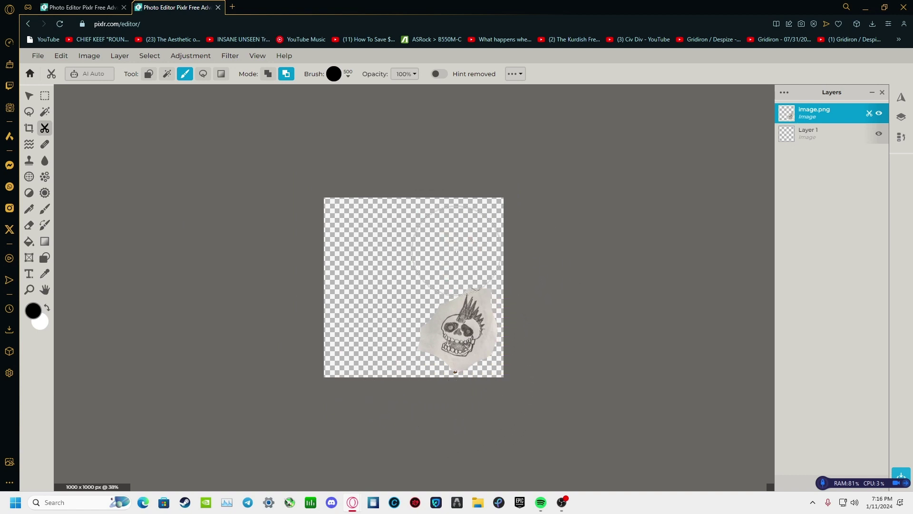
click(473, 247)
Step: Centre the skull and fill the empty background layer with white
click(29, 95)
drag(467, 339, 428, 314)
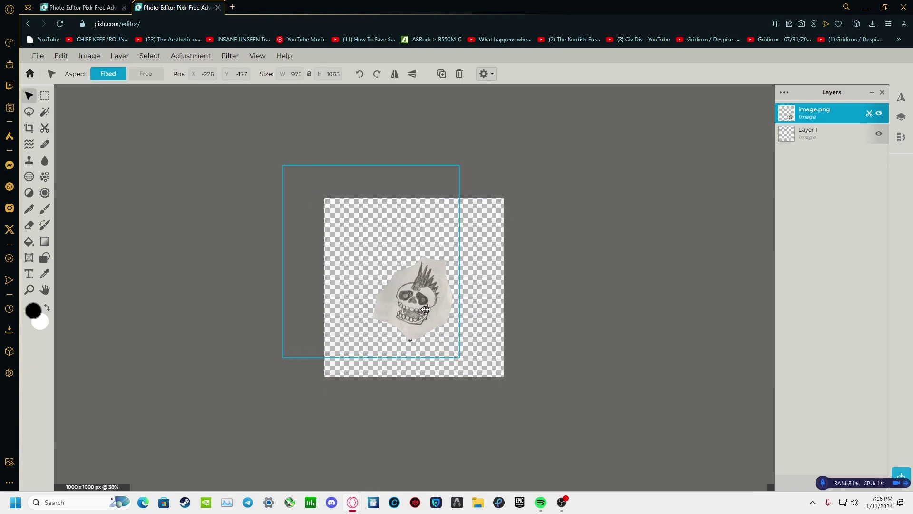
click(825, 133)
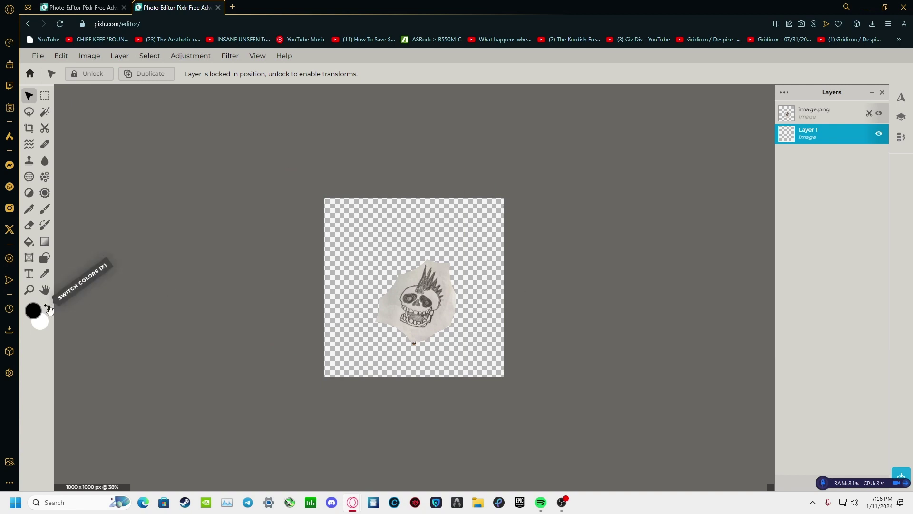
click(48, 308)
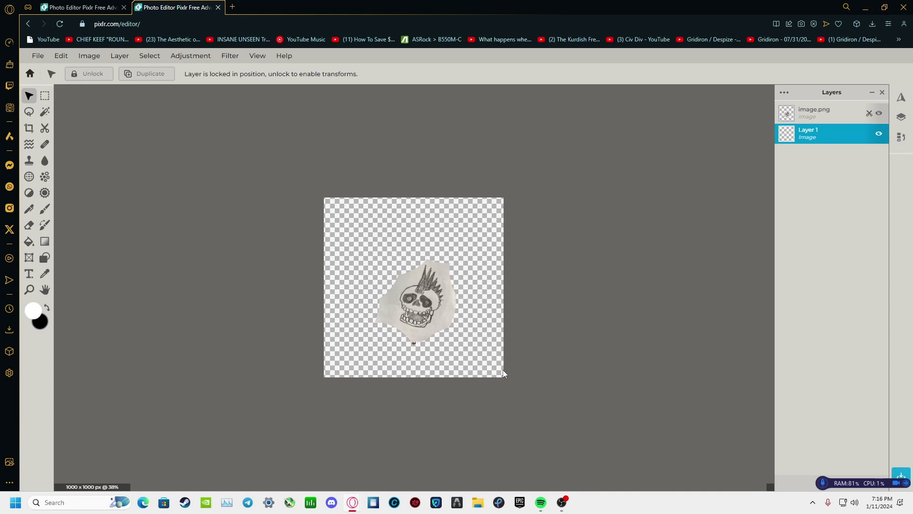
key(g)
click(385, 252)
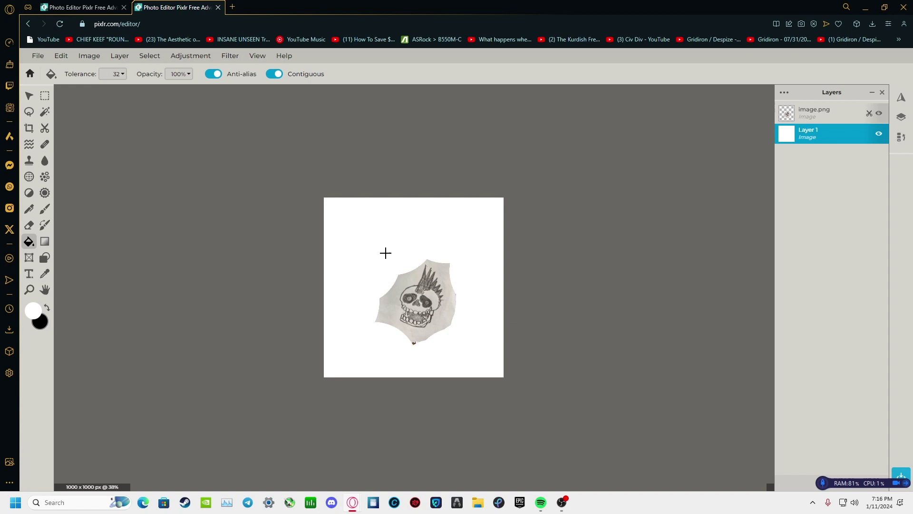
Step: Enlarge the skull layer by its corner and shift it slightly left
click(29, 96)
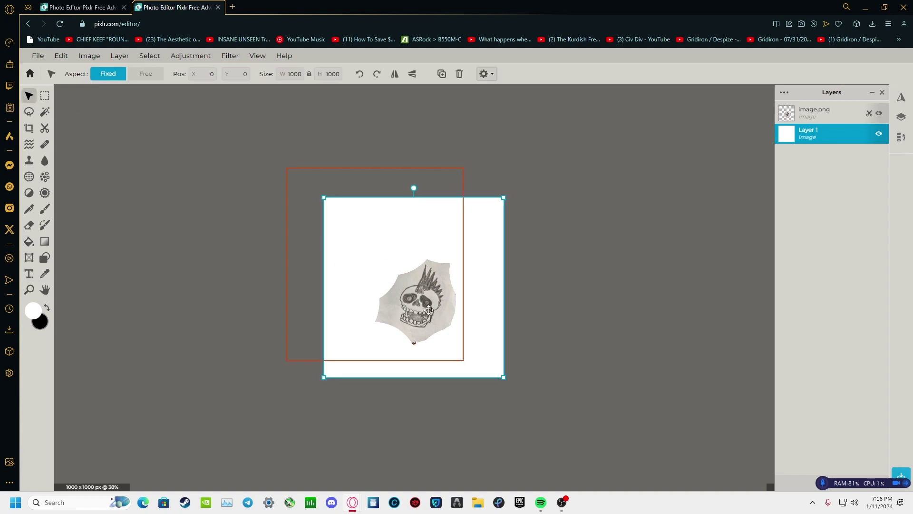
click(423, 307)
mouse_move(458, 171)
mouse_down()
mouse_move(539, 155)
mouse_move(426, 197)
mouse_move(445, 188)
mouse_up()
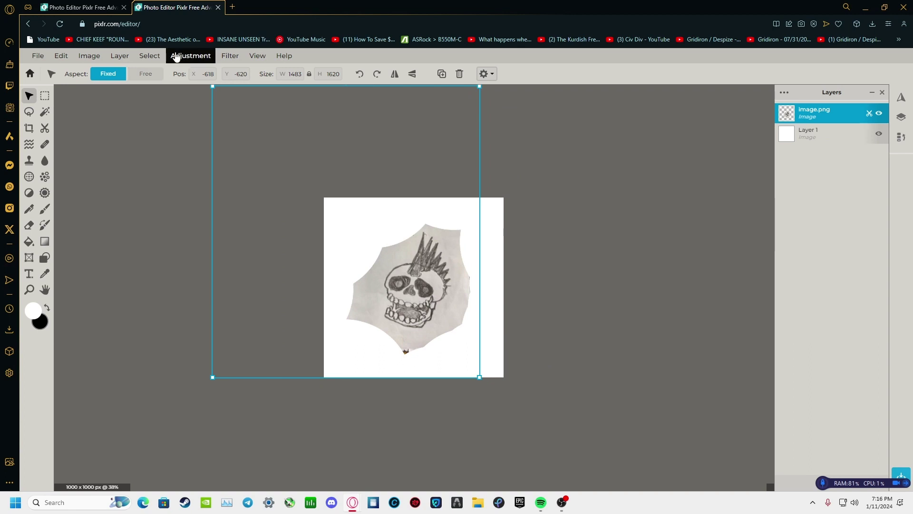
Step: Apply Auto B&W to the skull, then raise its contrast
click(190, 55)
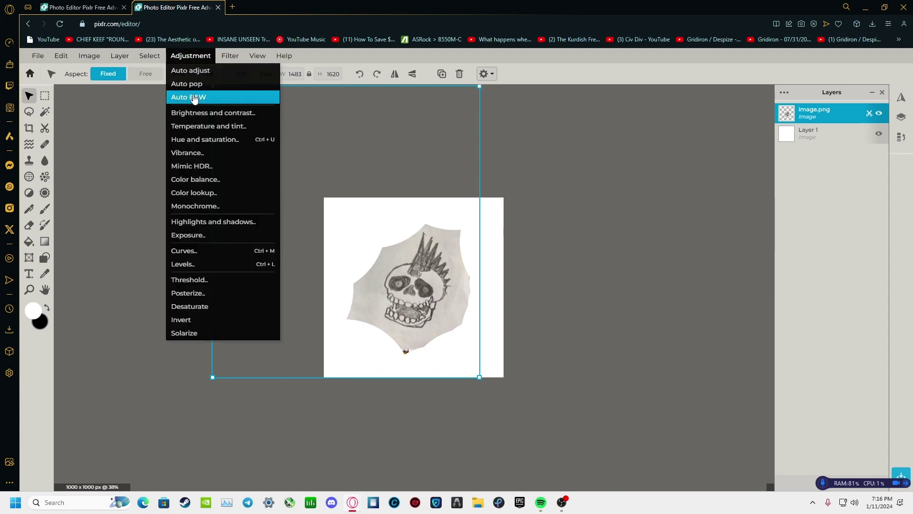
click(193, 99)
click(190, 56)
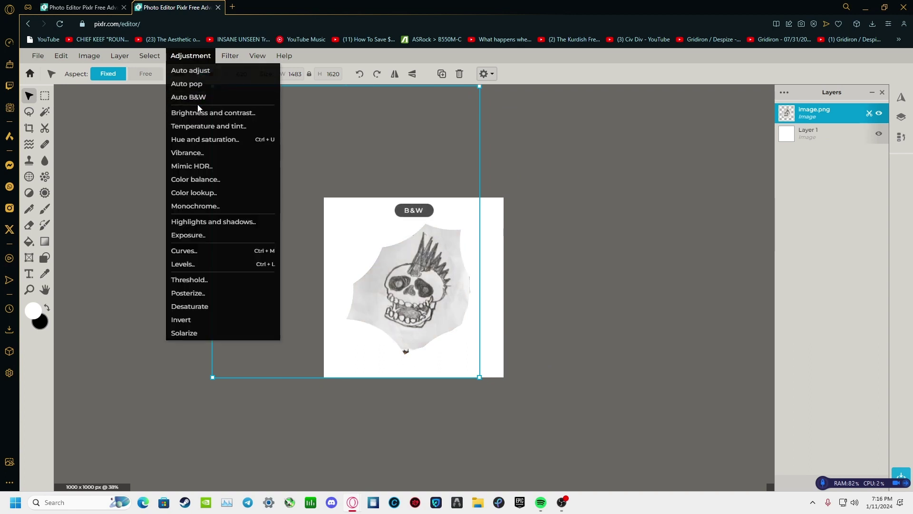
click(196, 115)
drag(483, 242, 621, 178)
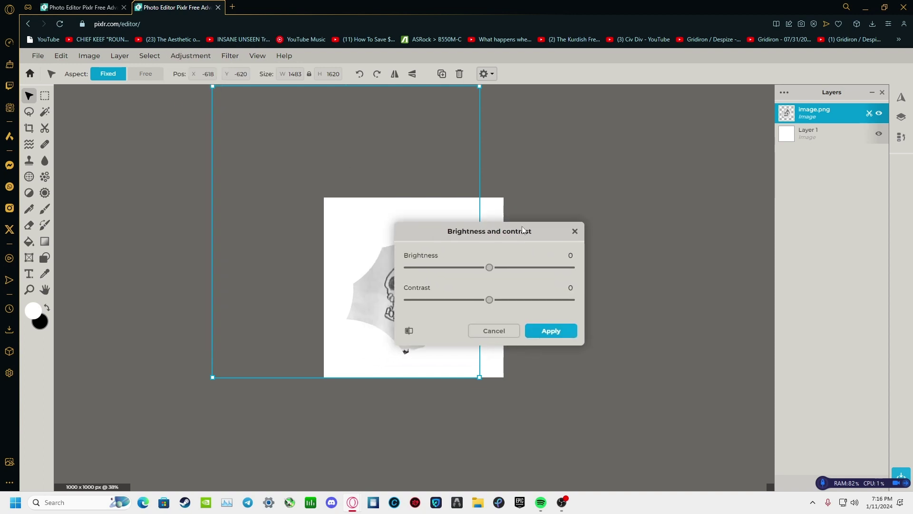
mouse_move(603, 244)
mouse_down()
mouse_move(679, 246)
mouse_move(659, 245)
mouse_up()
click(675, 277)
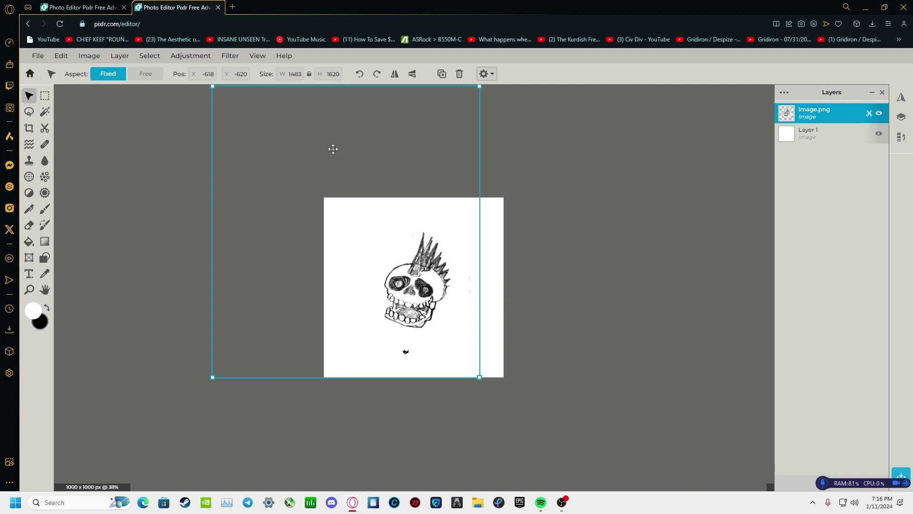
Step: Apply a Threshold at level 242 and nudge the skull right
click(178, 58)
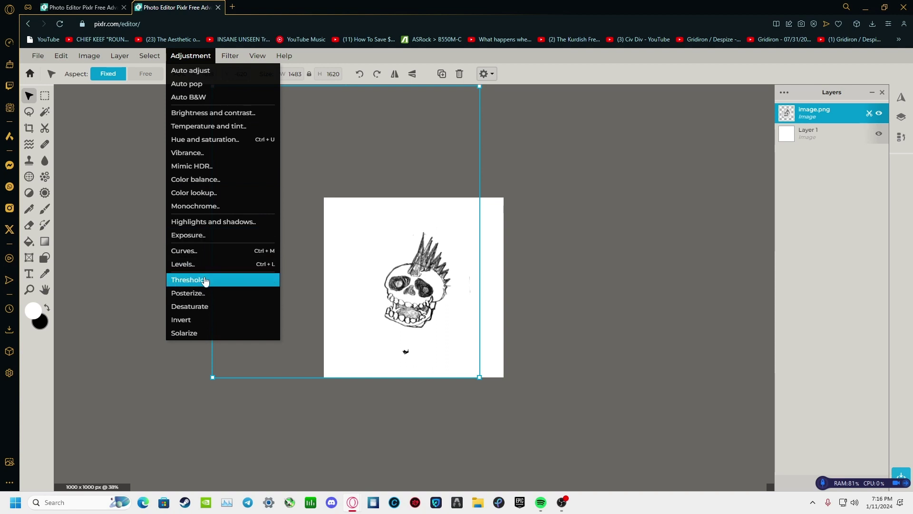
click(202, 283)
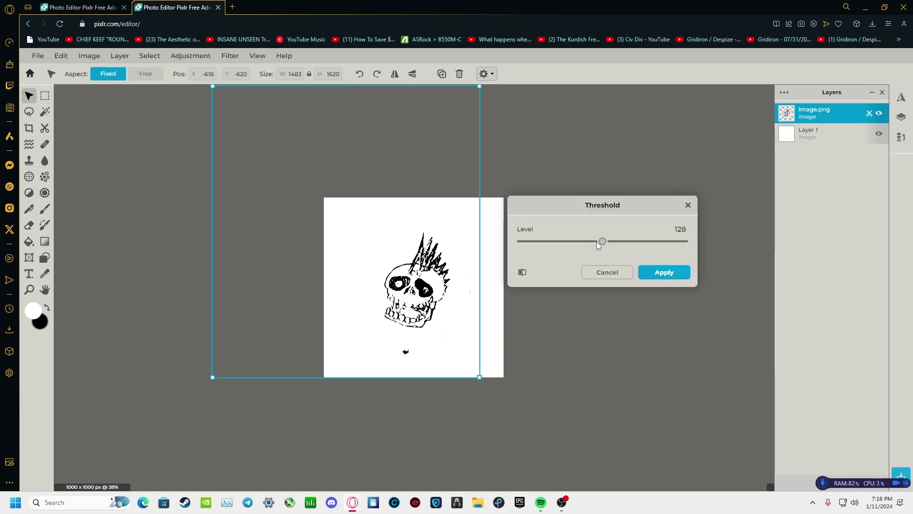
mouse_move(598, 245)
mouse_down()
mouse_move(696, 244)
mouse_move(577, 242)
mouse_move(675, 243)
mouse_up()
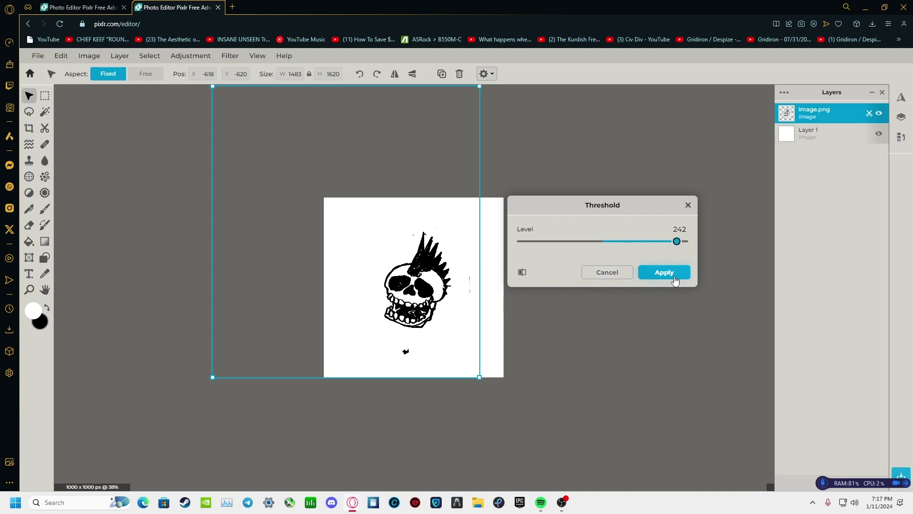
click(671, 272)
mouse_move(370, 284)
mouse_down()
mouse_move(377, 302)
mouse_move(393, 290)
mouse_move(385, 292)
mouse_up()
Step: Open the mockups folder and drag WHITE FRONT.png, not BLACK FRONT, onto the canvas
key(super)
text(m)
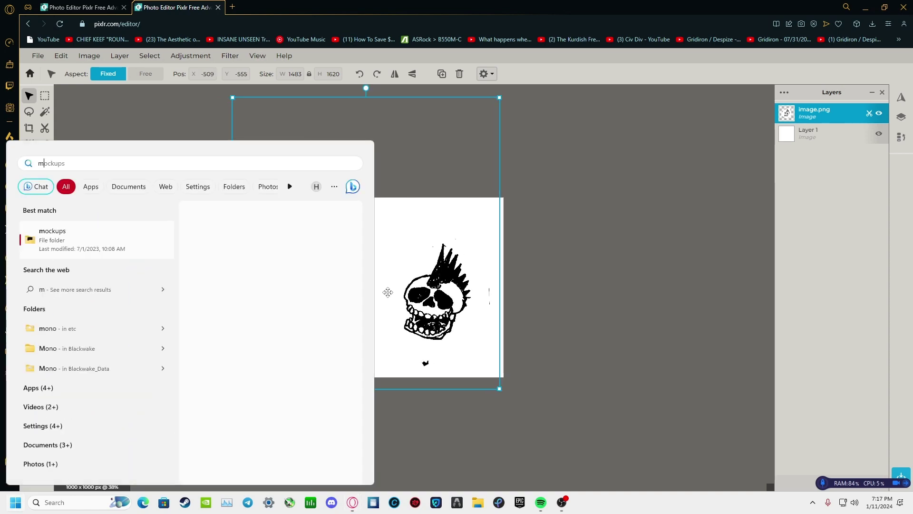
text(ocku)
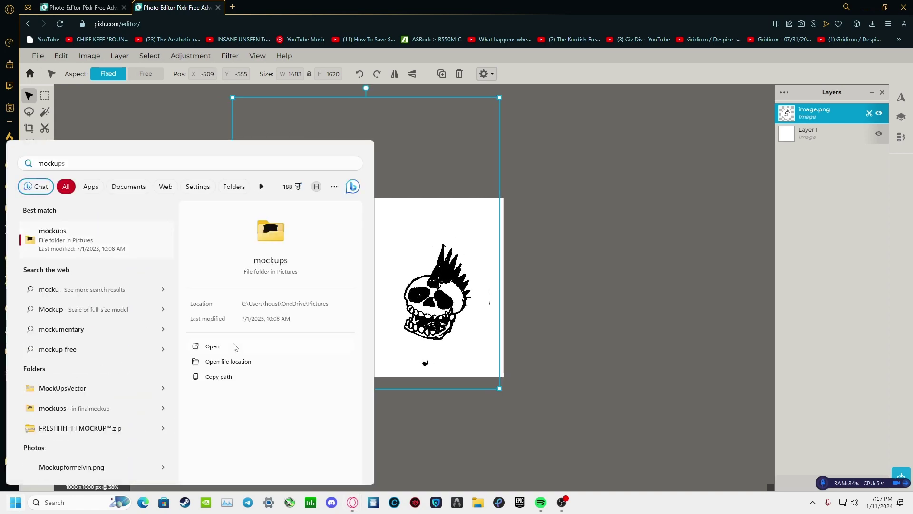
click(235, 347)
mouse_move(389, 109)
mouse_down()
mouse_move(296, 86)
mouse_move(322, 97)
mouse_up()
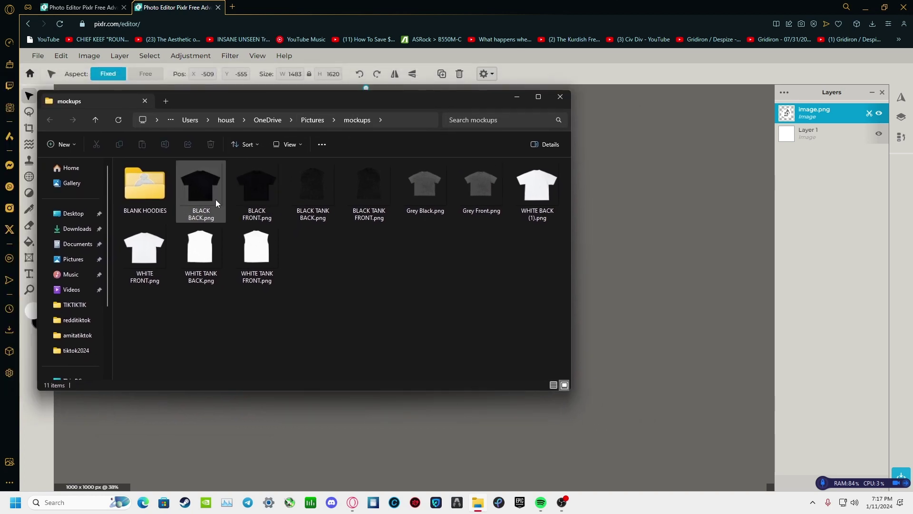
drag(252, 191, 264, 200)
click(363, 255)
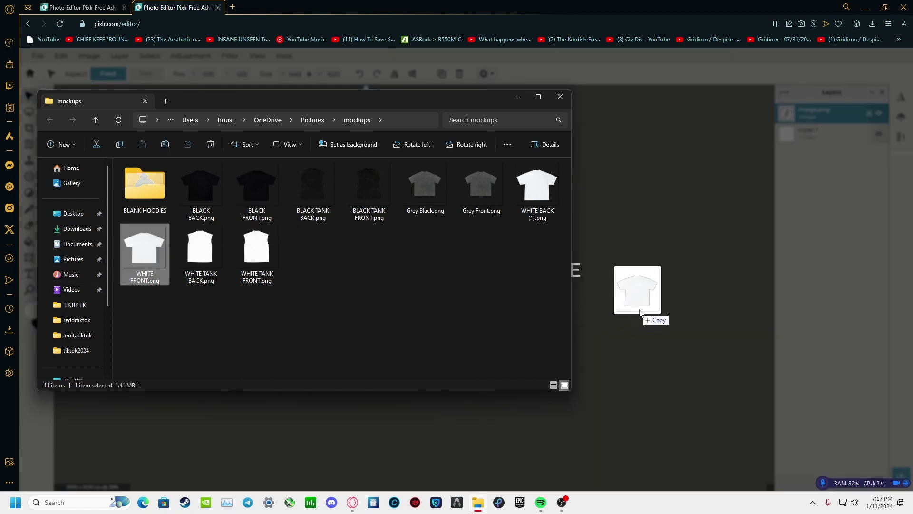
drag(146, 274, 678, 287)
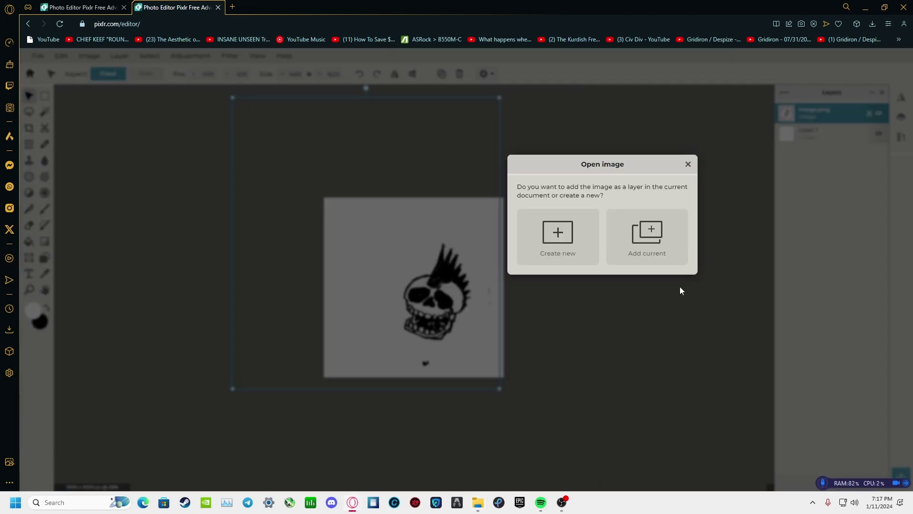
Step: Add the t-shirt as a layer, resized to 862×862 and centred
click(670, 247)
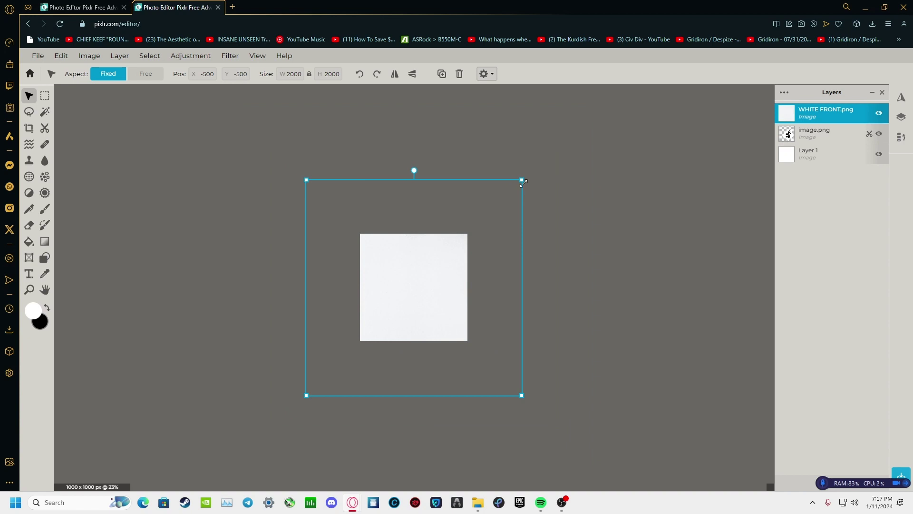
drag(518, 183, 396, 306)
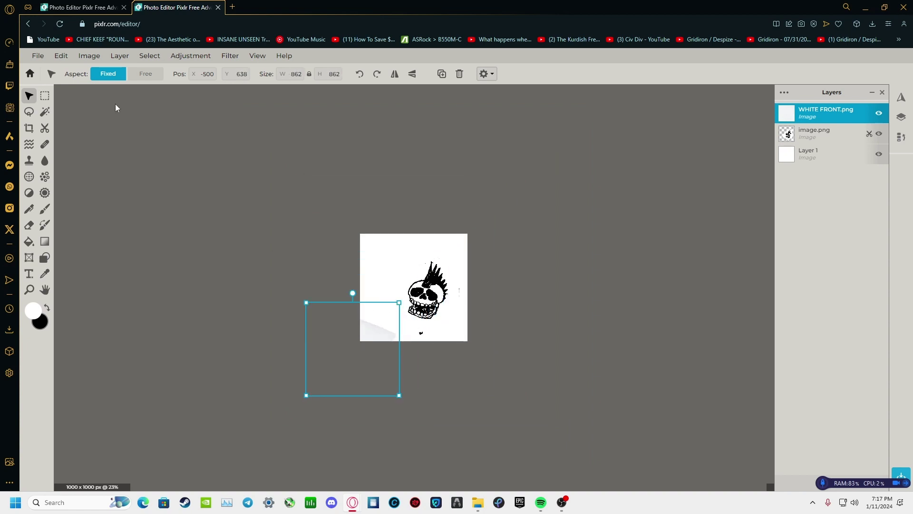
drag(353, 351, 414, 289)
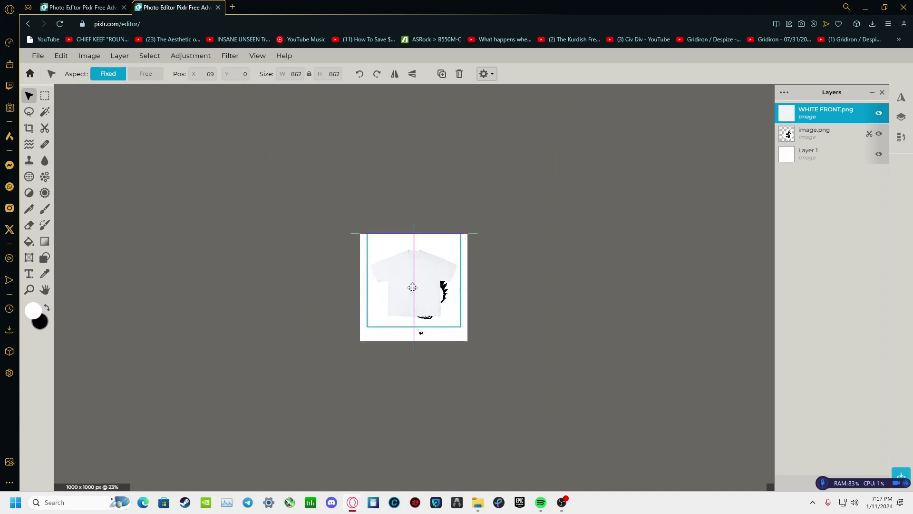
Step: Move the skull layer above the shirt, then shrink it onto the chest
drag(822, 141, 821, 114)
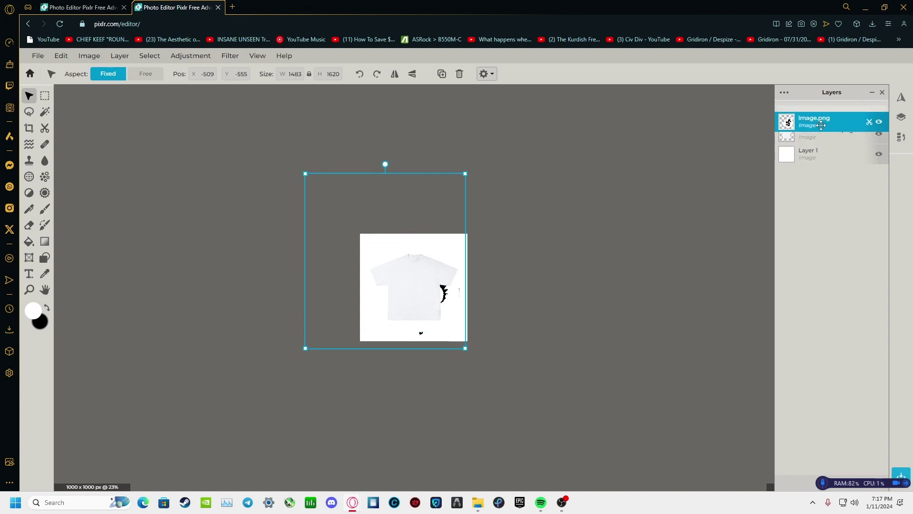
scroll(437, 284, up, 2)
scroll(437, 285, up, 2)
scroll(437, 285, up, 2)
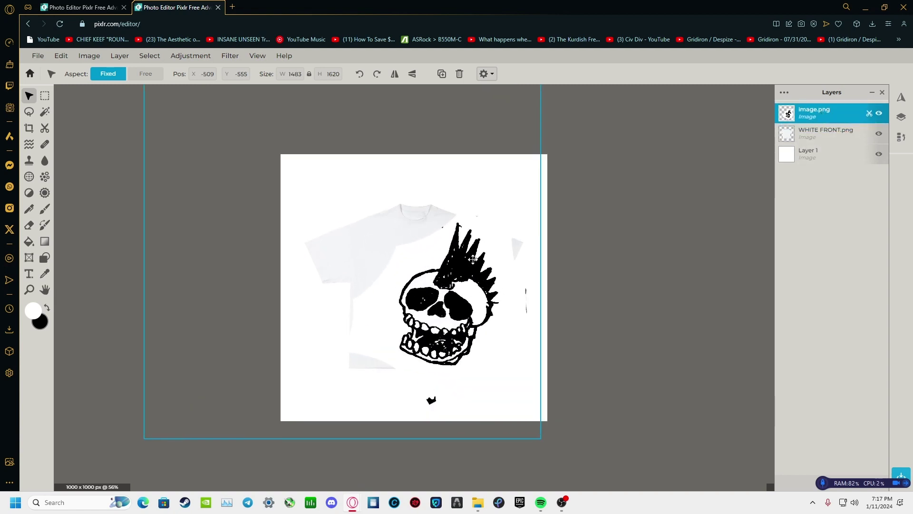
drag(437, 284, 408, 272)
scroll(408, 272, down, 2)
drag(480, 88, 363, 207)
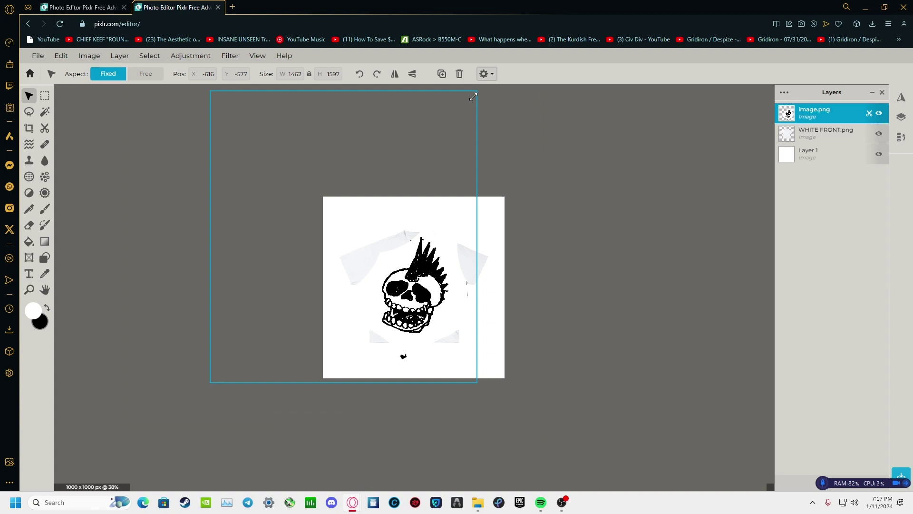
drag(274, 321, 352, 280)
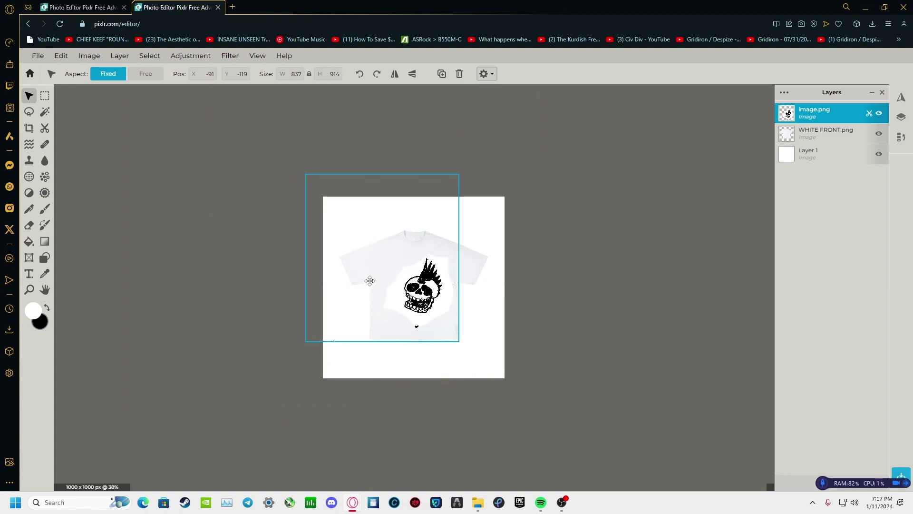
scroll(353, 280, up, 1)
scroll(354, 281, up, 2)
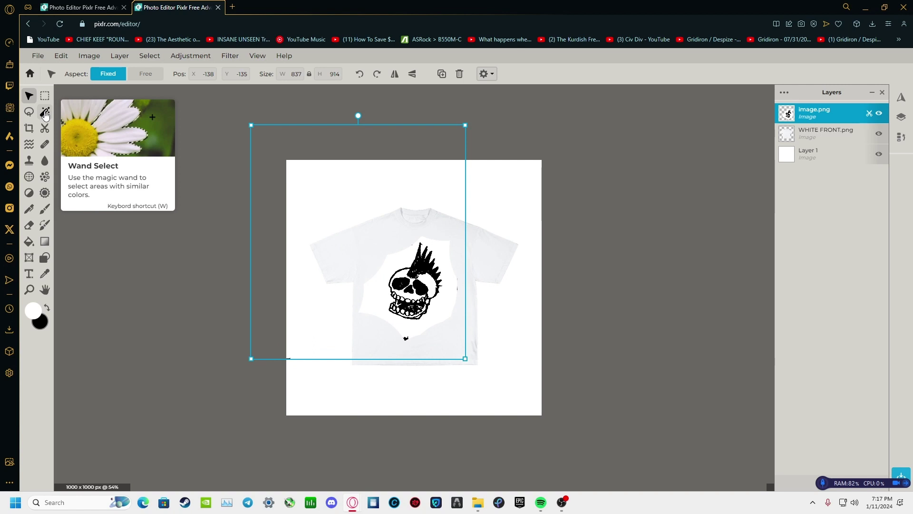
Step: Wand-select and delete the white paper areas around the skull linework
click(45, 112)
click(442, 299)
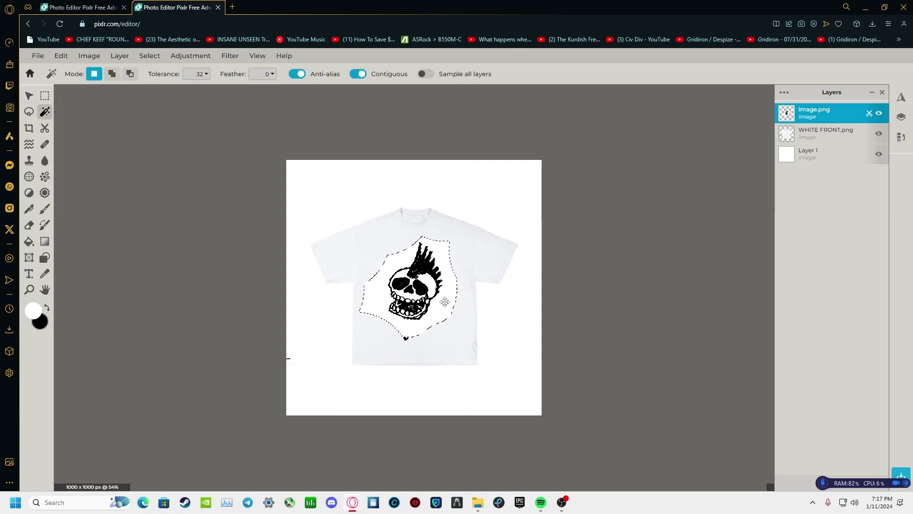
key(Delete)
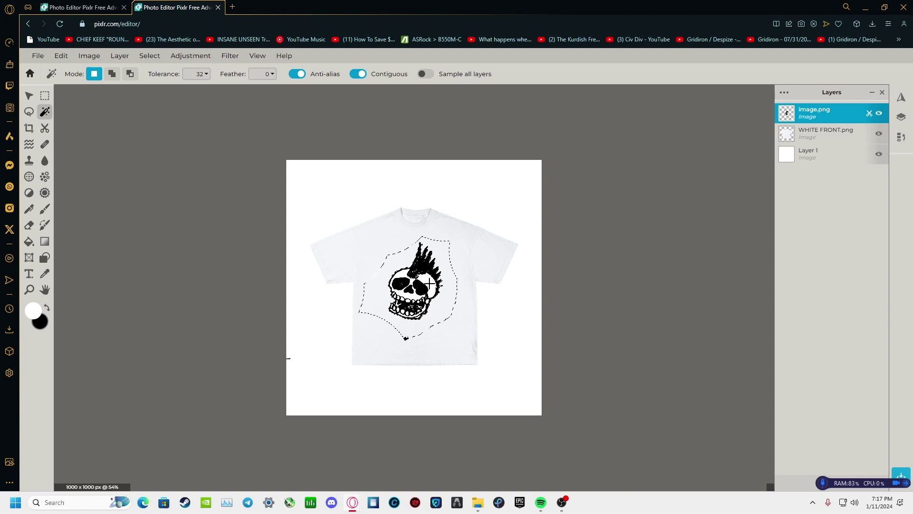
key(ctrl+d)
scroll(428, 286, up, 5)
click(414, 307)
key(Delete)
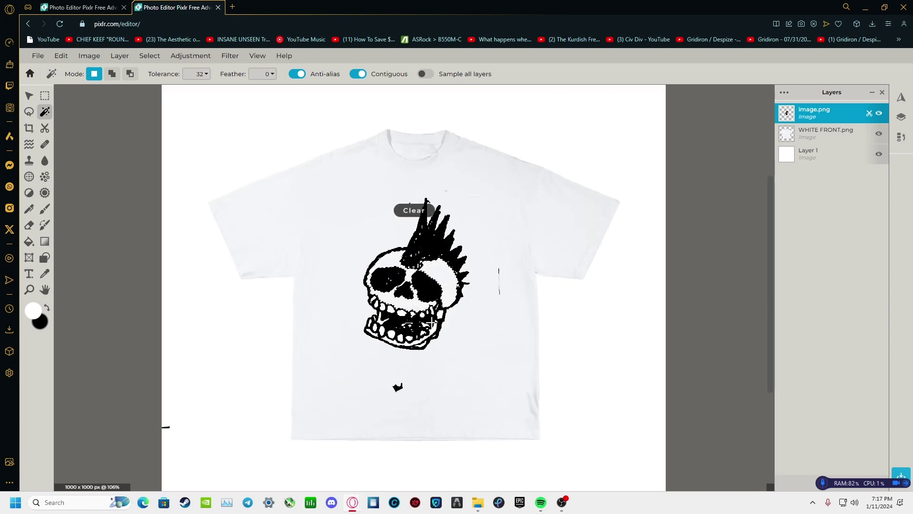
key(Delete)
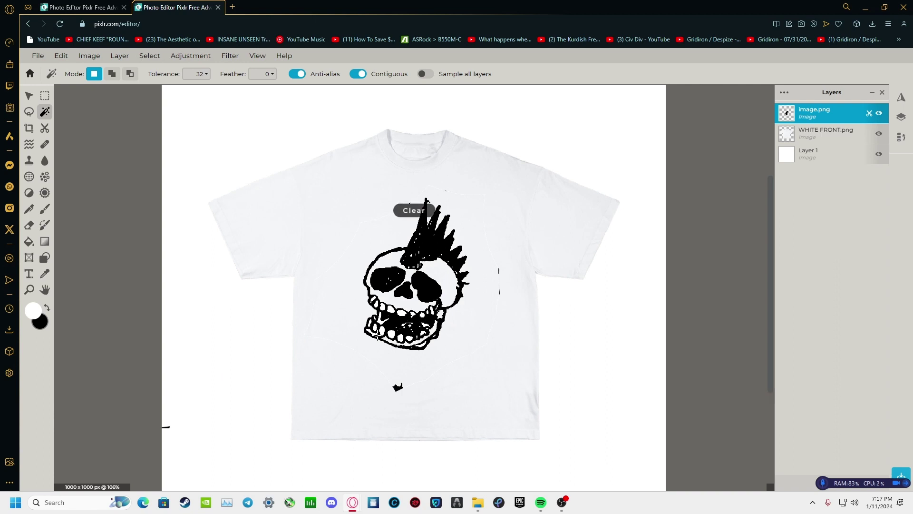
key(Delete)
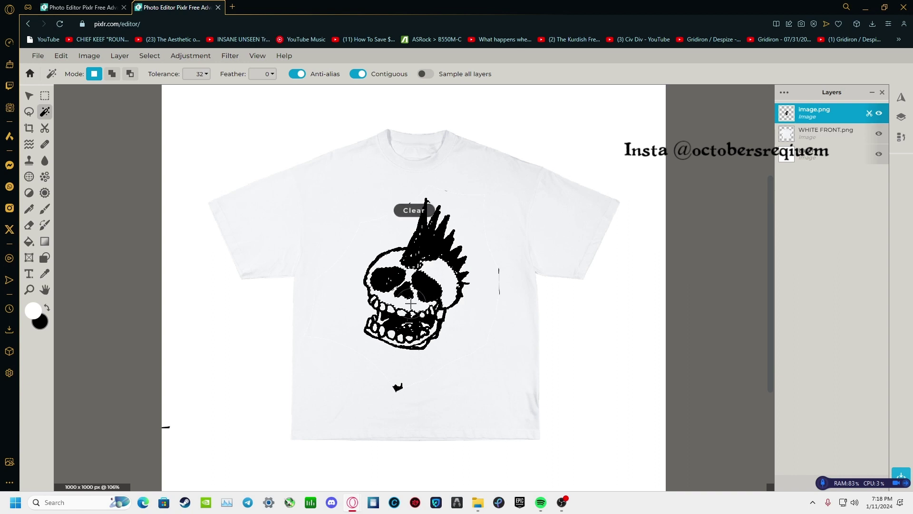
Step: Deselect, move the skull left and down, and hide the WHITE FRONT layer
click(29, 97)
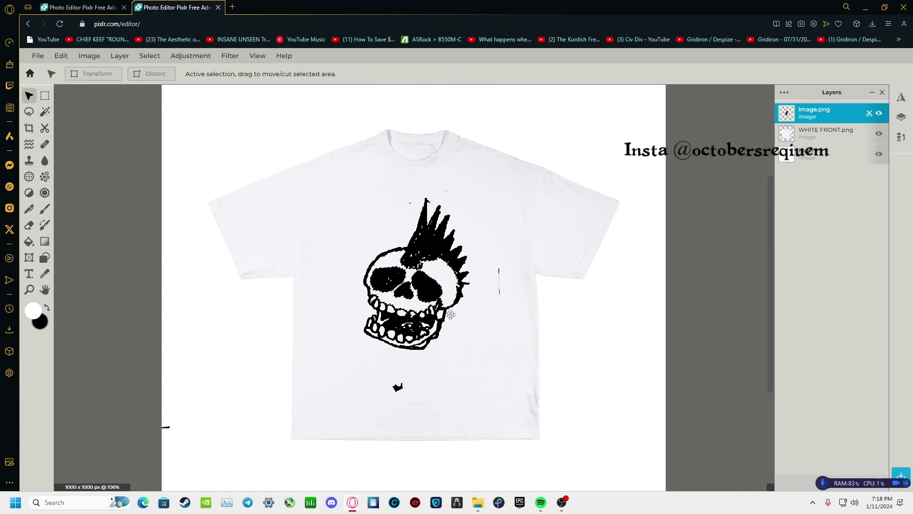
right_click(455, 318)
click(489, 372)
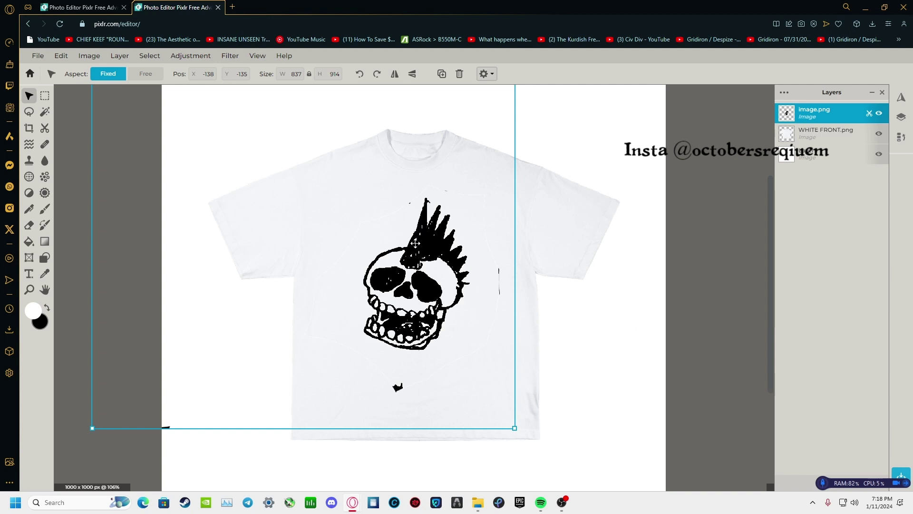
drag(439, 245, 423, 270)
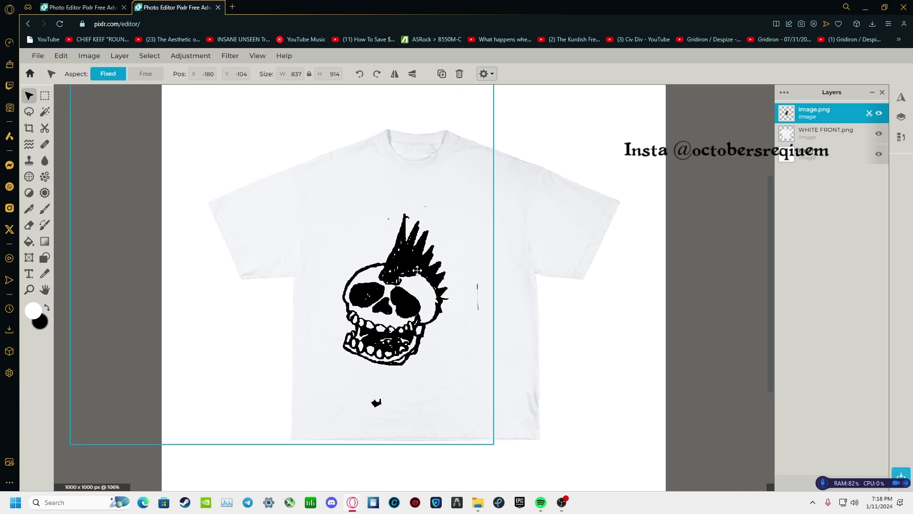
click(879, 134)
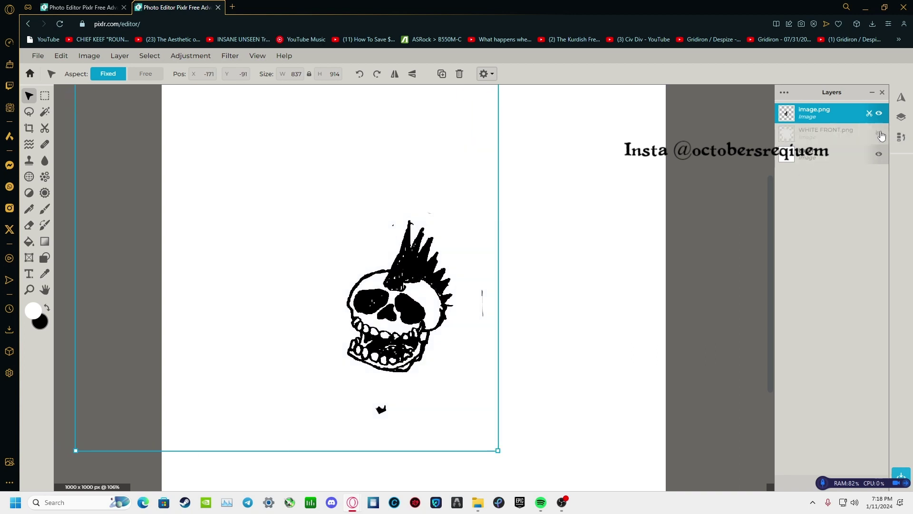
click(836, 157)
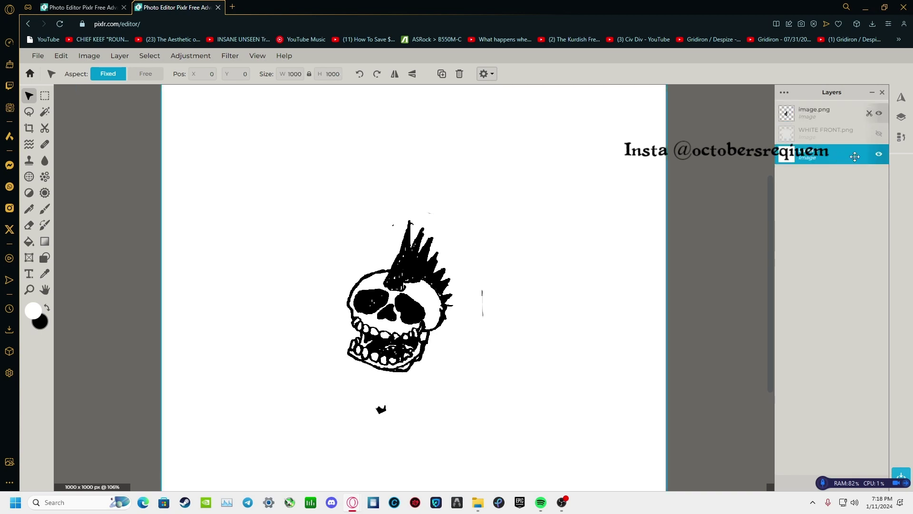
Step: Hide the white base layer and set the Cutout brush to size 18
click(880, 155)
scroll(424, 297, down, 2)
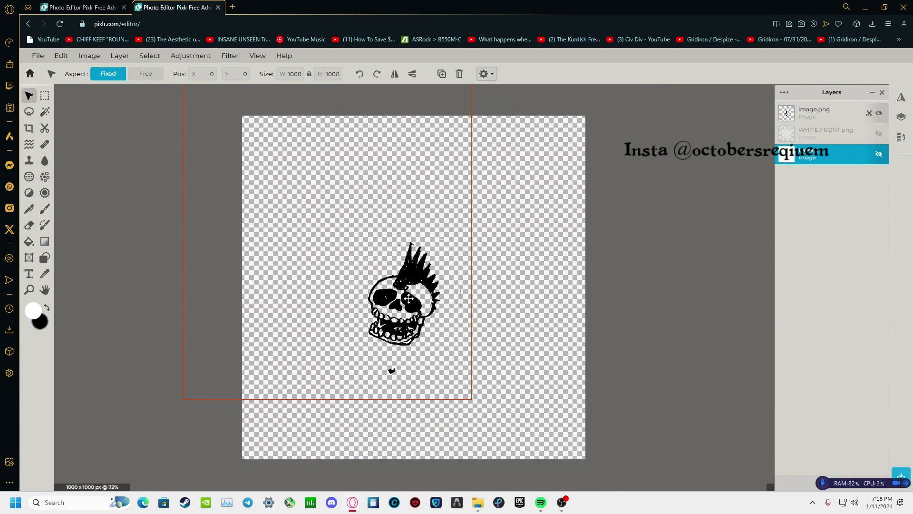
scroll(407, 300, up, 2)
click(411, 307)
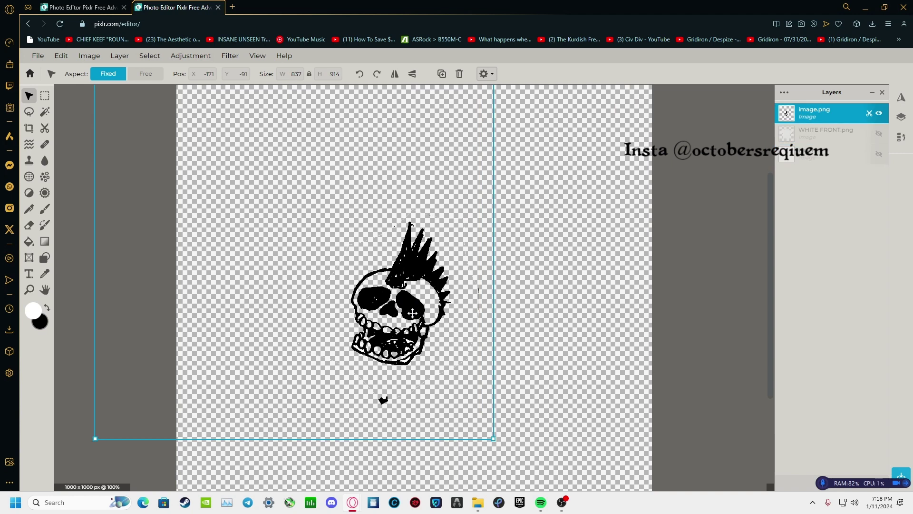
click(44, 128)
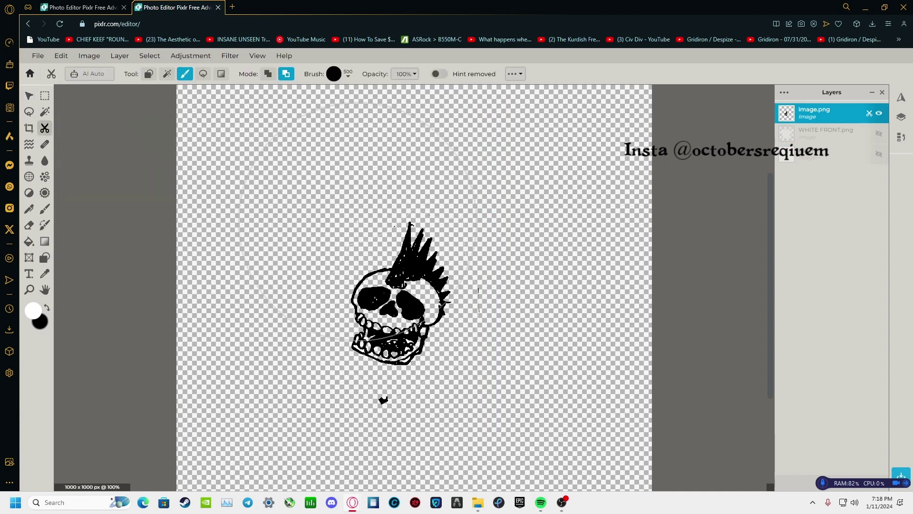
click(333, 74)
click(344, 108)
Step: Paint away the stray specks below and beside the skull
drag(496, 345, 477, 275)
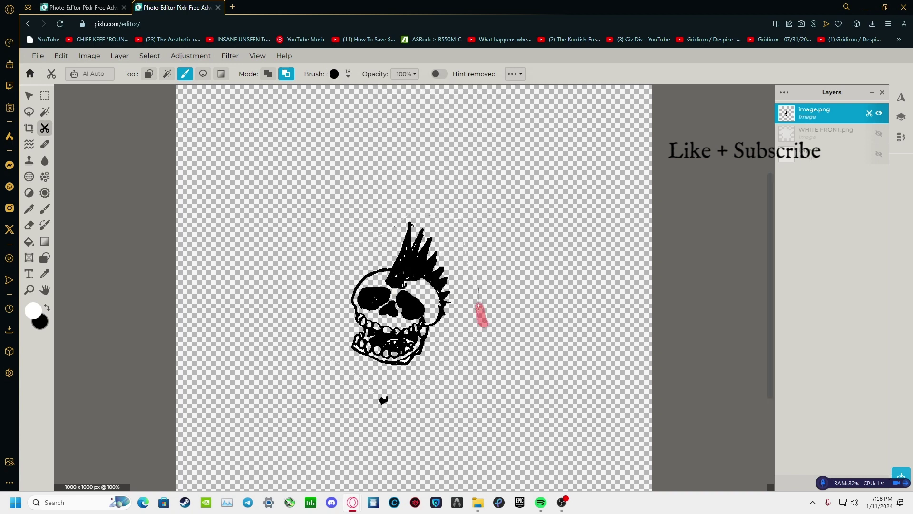
mouse_move(389, 401)
mouse_down()
mouse_move(461, 344)
mouse_move(480, 315)
mouse_up()
mouse_move(421, 393)
mouse_down()
mouse_move(314, 350)
mouse_move(311, 297)
mouse_up()
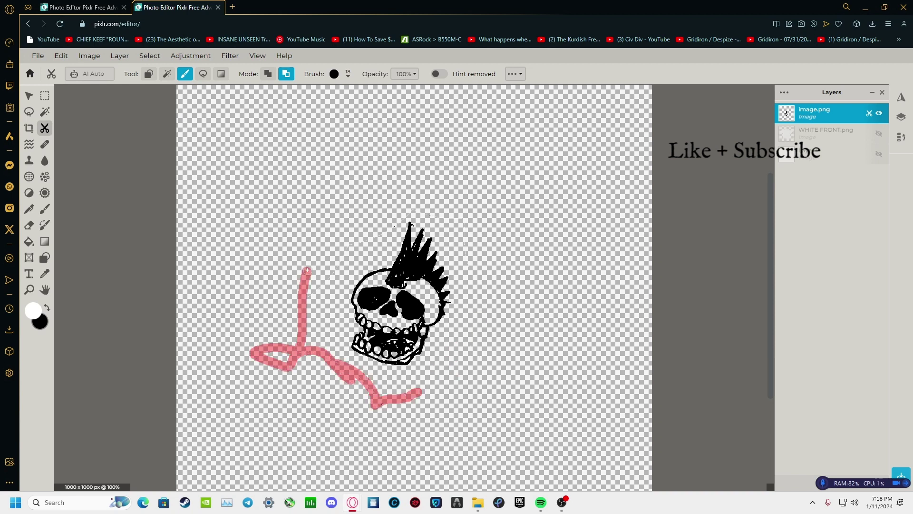
mouse_move(356, 247)
mouse_down()
mouse_move(461, 211)
mouse_move(476, 286)
mouse_up()
Step: Show the t-shirt layer again and shrink the skull sketch onto the shirt's chest
click(29, 94)
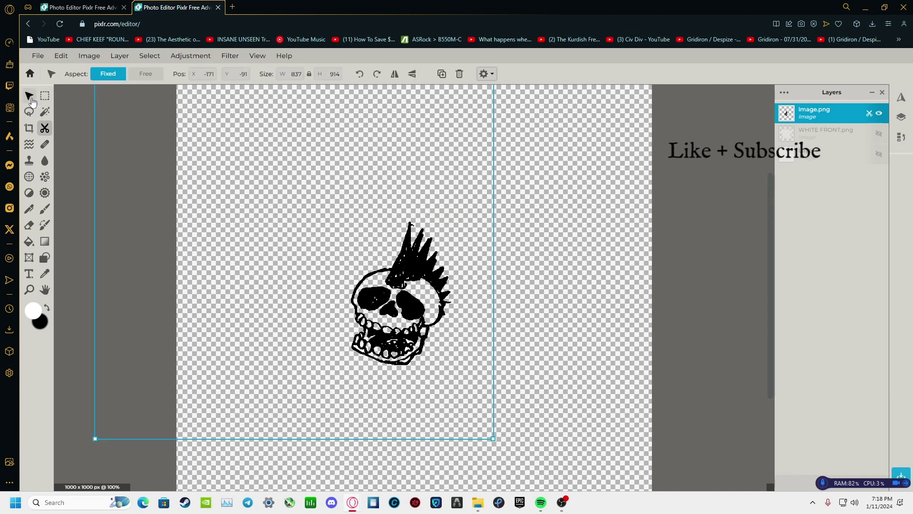
scroll(422, 286, down, 3)
drag(422, 287, 425, 286)
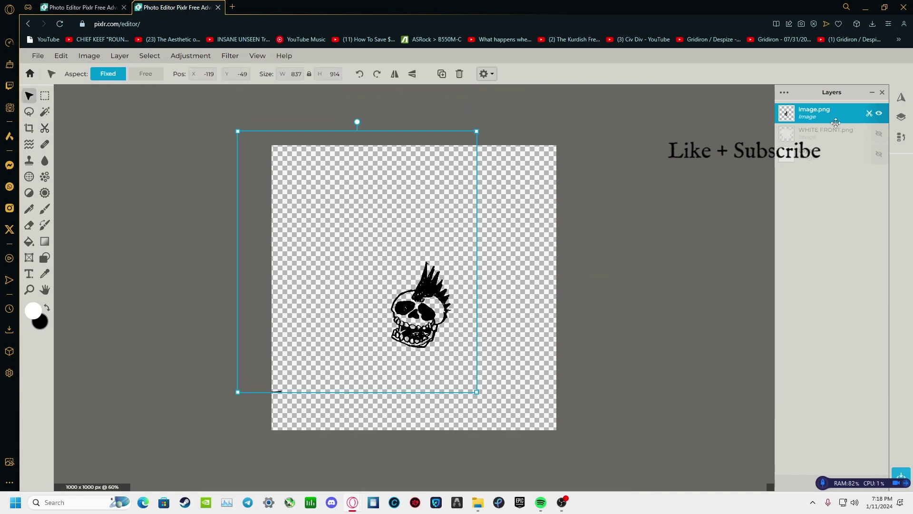
click(880, 135)
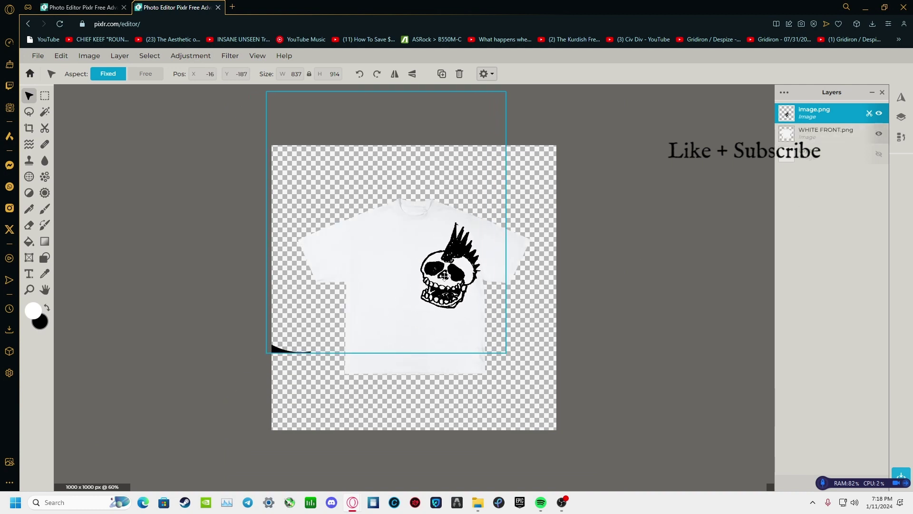
drag(421, 269, 444, 228)
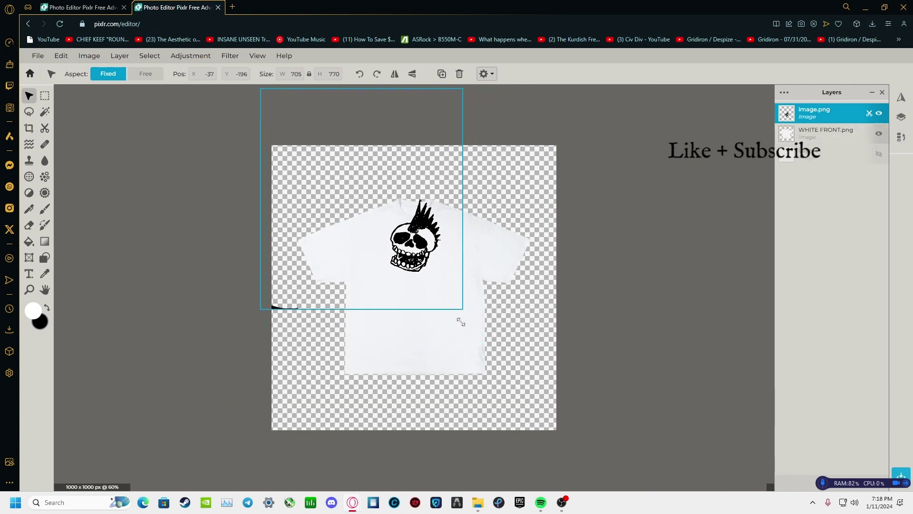
drag(499, 349, 420, 264)
mouse_move(348, 174)
mouse_down()
mouse_move(391, 209)
mouse_move(431, 224)
mouse_up()
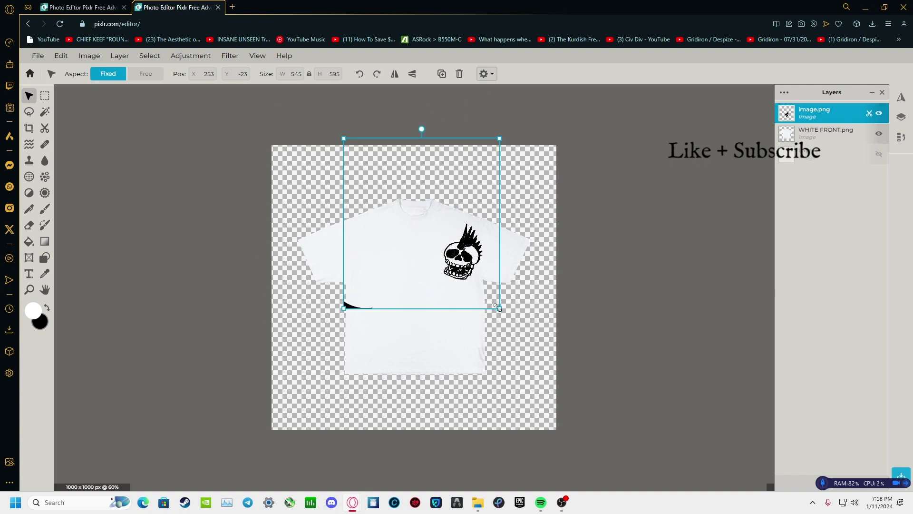
drag(502, 311, 458, 261)
drag(410, 211, 429, 237)
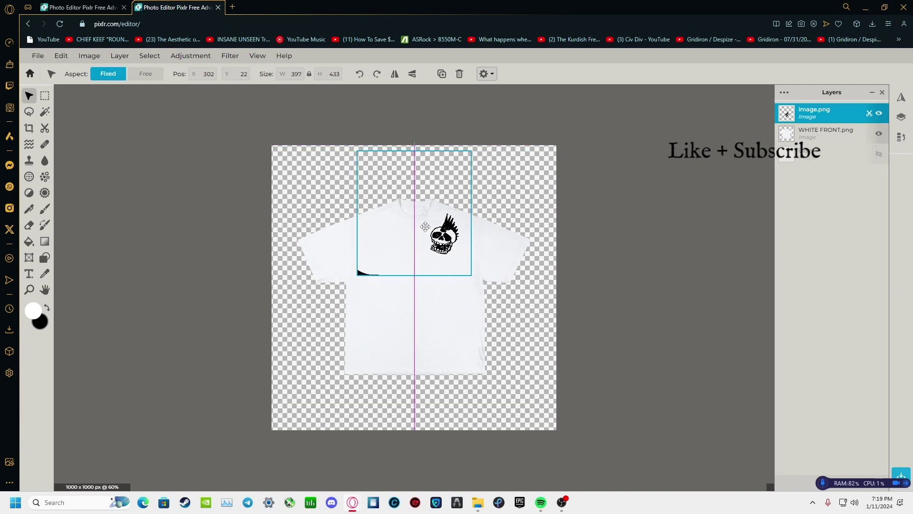
Step: Mask away the stray black wedge below the skull and nudge it slightly right and down
click(44, 129)
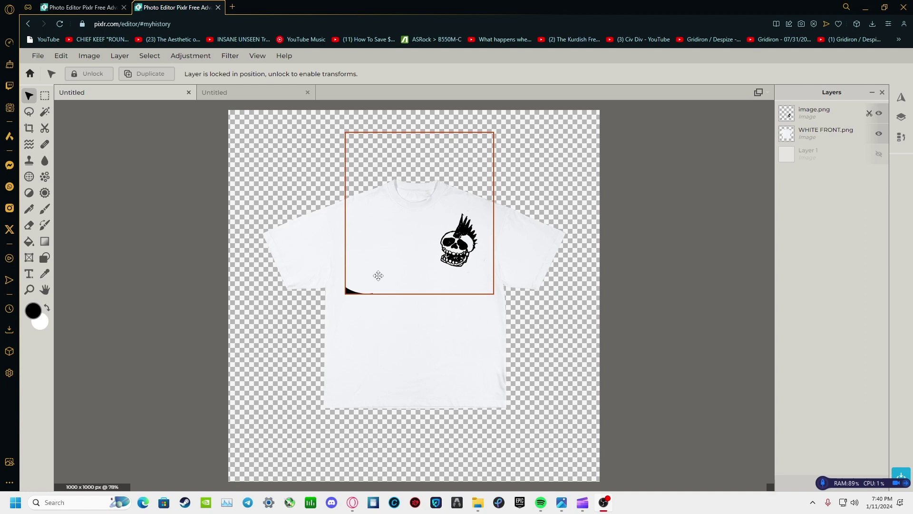
click(474, 252)
click(45, 129)
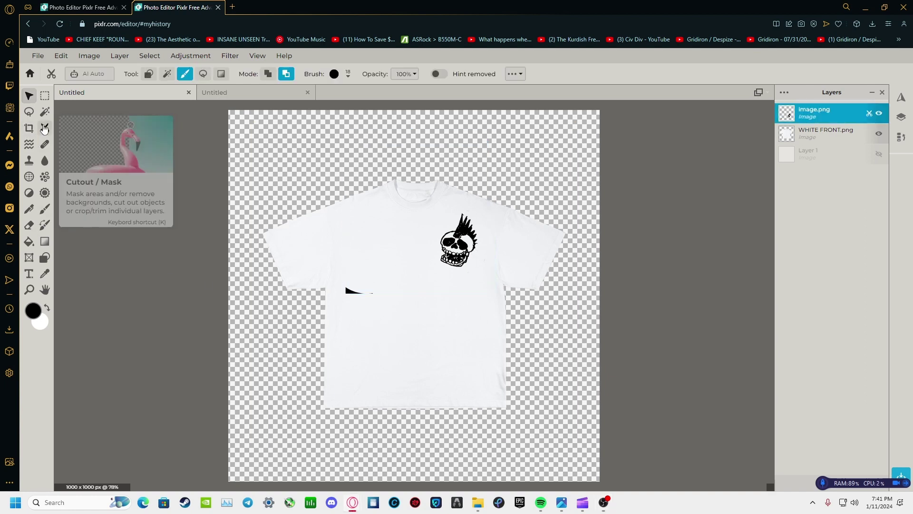
drag(368, 293, 374, 291)
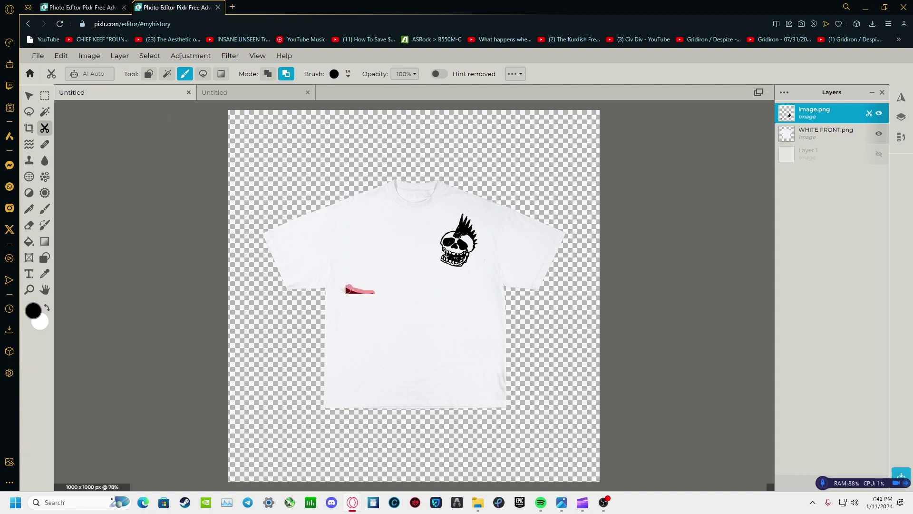
click(29, 95)
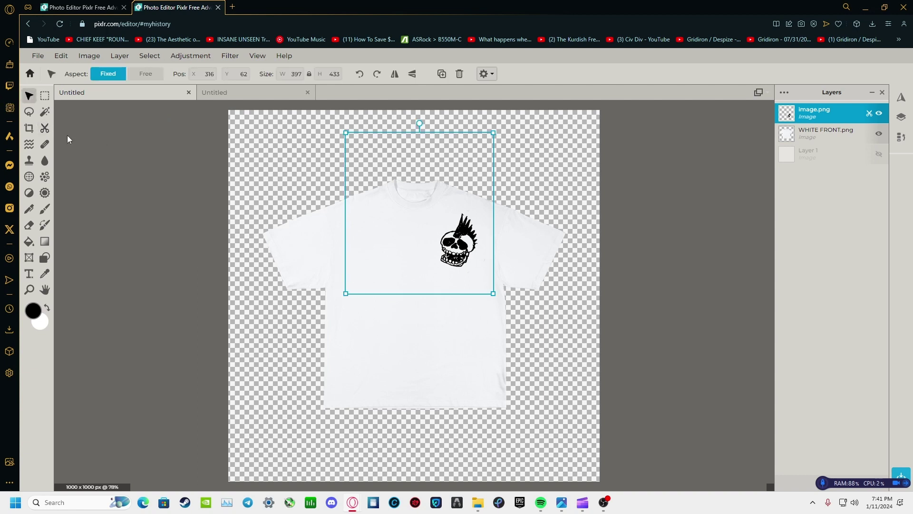
drag(410, 233, 416, 237)
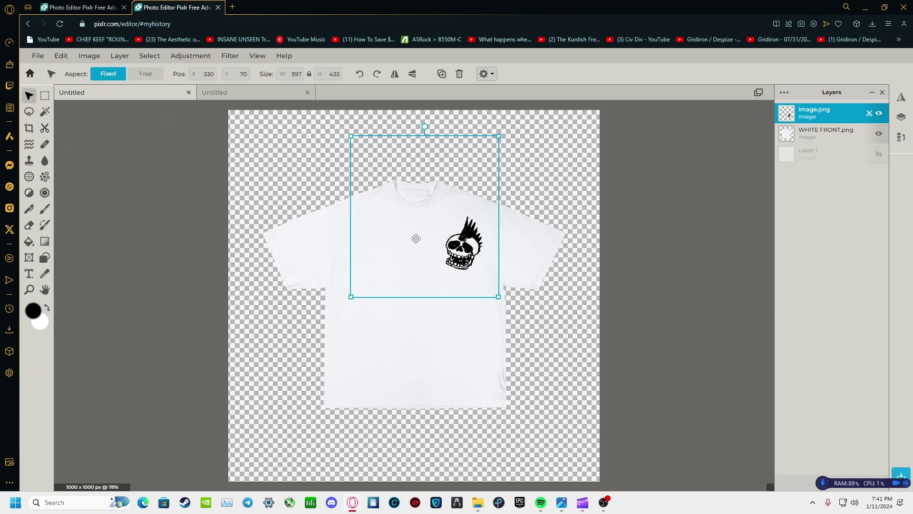
Step: Place a new placeholder text layer on the shirt and clear its text
key(t)
click(400, 298)
click(647, 256)
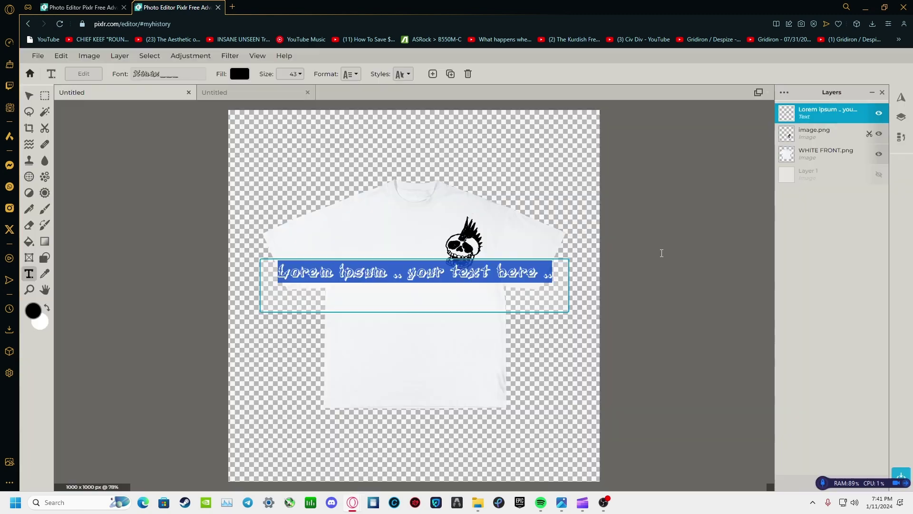
text(wo)
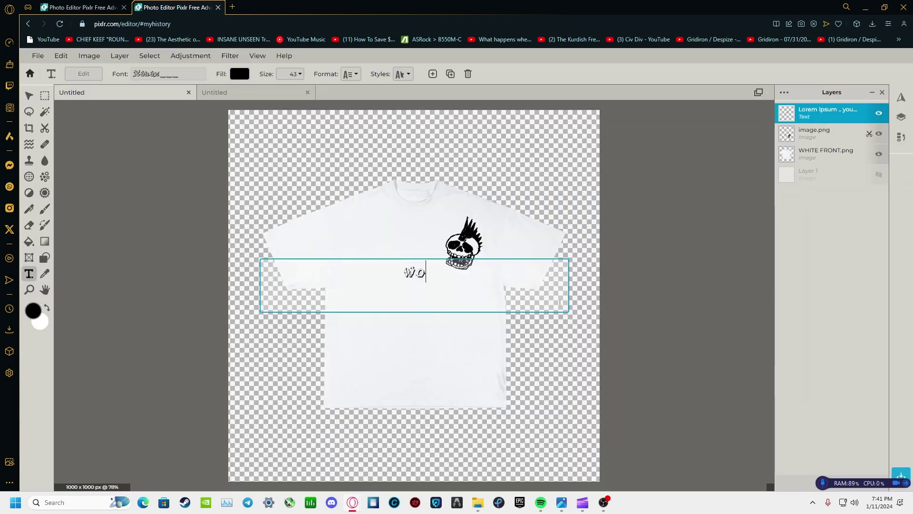
text(b)
key(BackSpace)
key(BackSpace)
key(BackSpace)
text(wob)
Step: Apply the Ltwhite_fang font and change the text to 'woh'
click(166, 76)
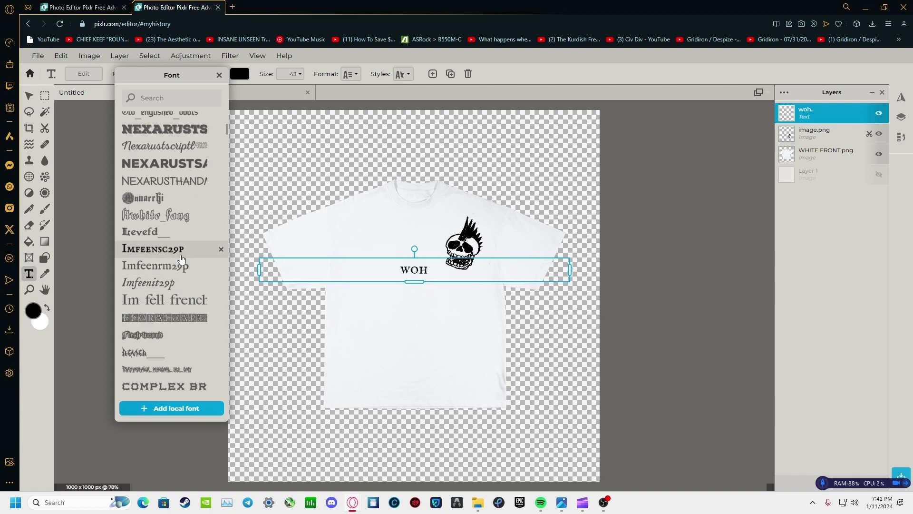
click(181, 224)
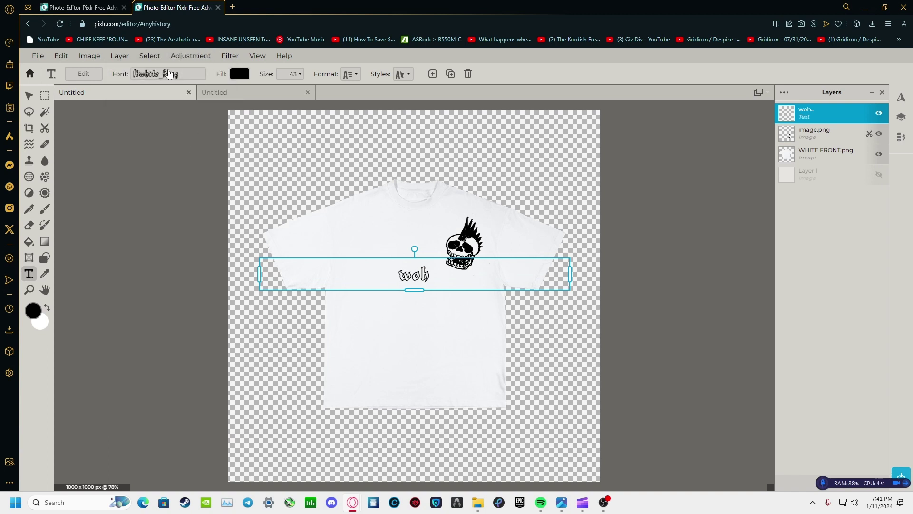
click(414, 274)
double_click(414, 274)
text(wo)
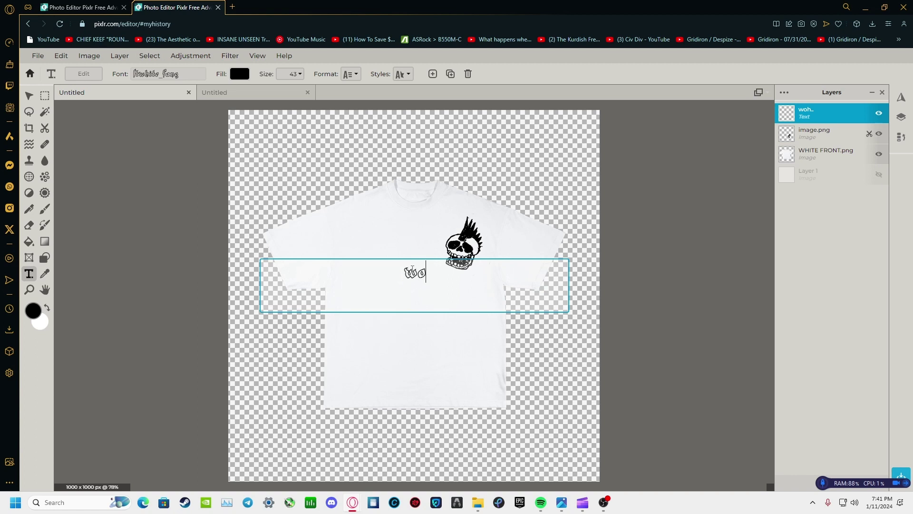
text(hl)
key(BackSpace)
key(BackSpace)
key(BackSpace)
key(BackSpace)
text(woh)
double_click(441, 271)
click(435, 282)
click(629, 287)
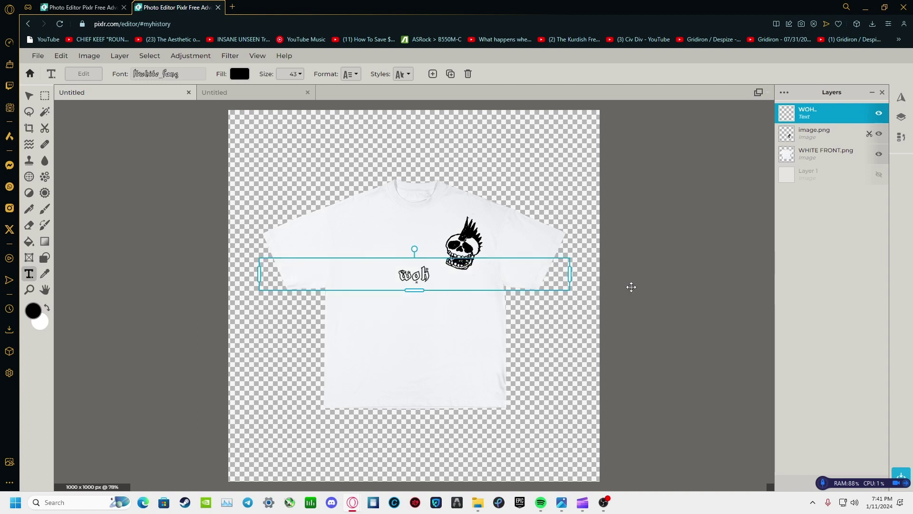
scroll(447, 276, up, 2)
scroll(415, 276, down, 1)
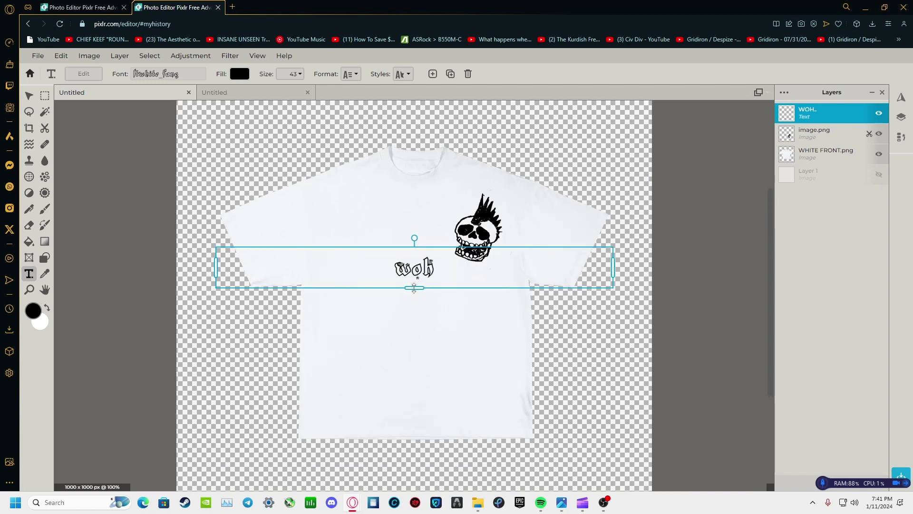
Step: Tilt the 'woh' text, curve it with Arc amount -100, and tuck it under the skull
drag(412, 239, 408, 241)
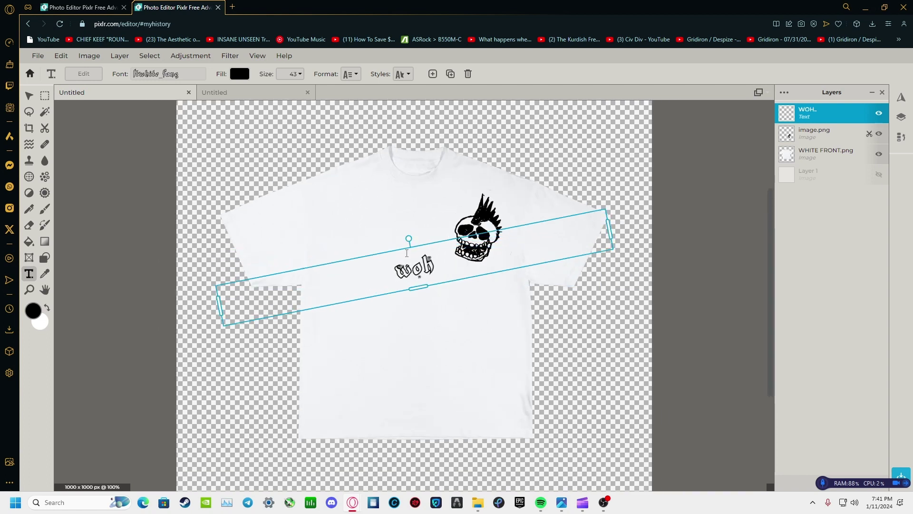
mouse_move(403, 270)
mouse_down()
mouse_move(453, 325)
mouse_move(475, 271)
mouse_up()
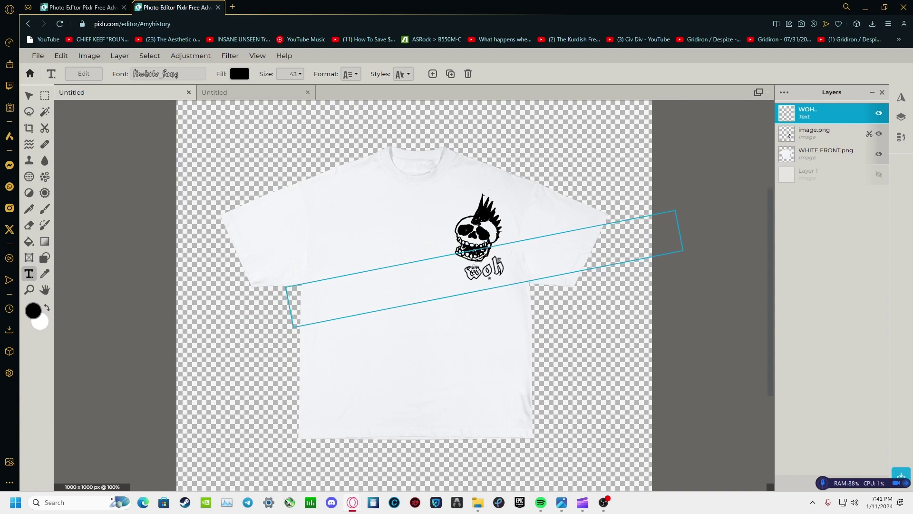
scroll(475, 259, down, 1)
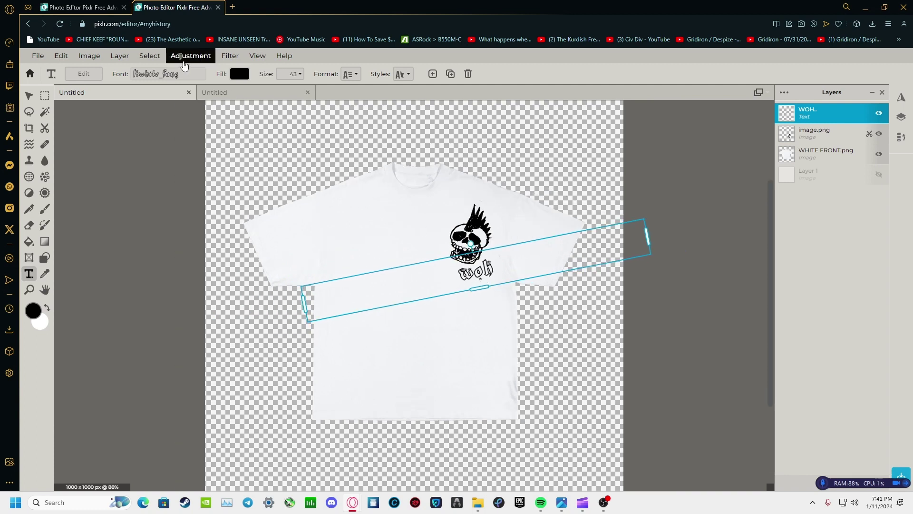
click(401, 74)
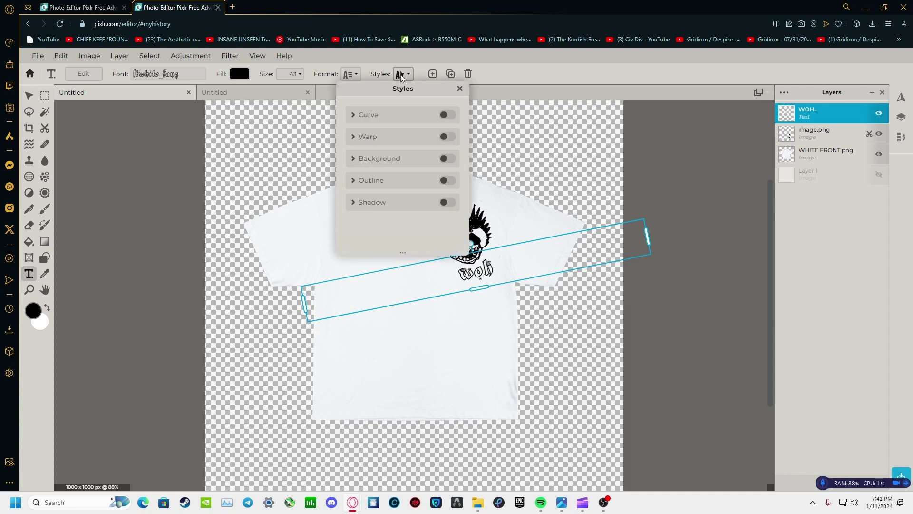
click(431, 117)
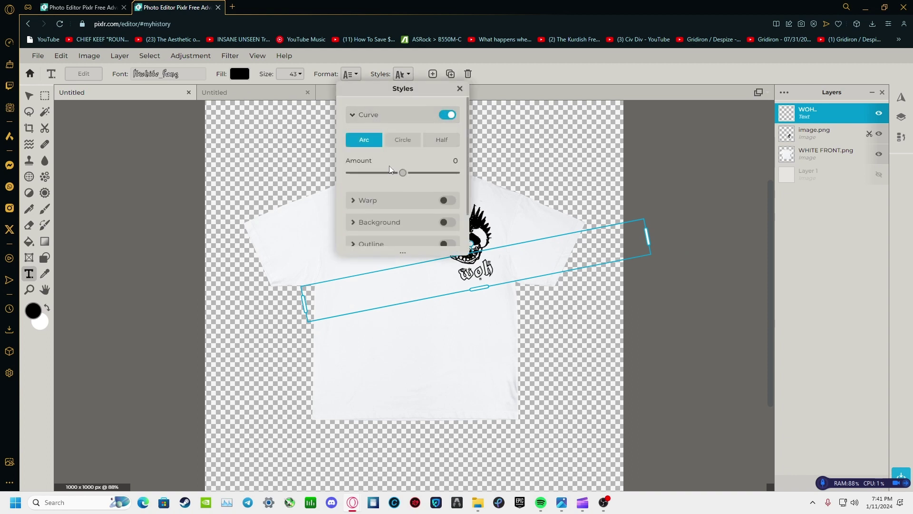
drag(403, 175, 349, 173)
click(513, 335)
drag(485, 335, 479, 261)
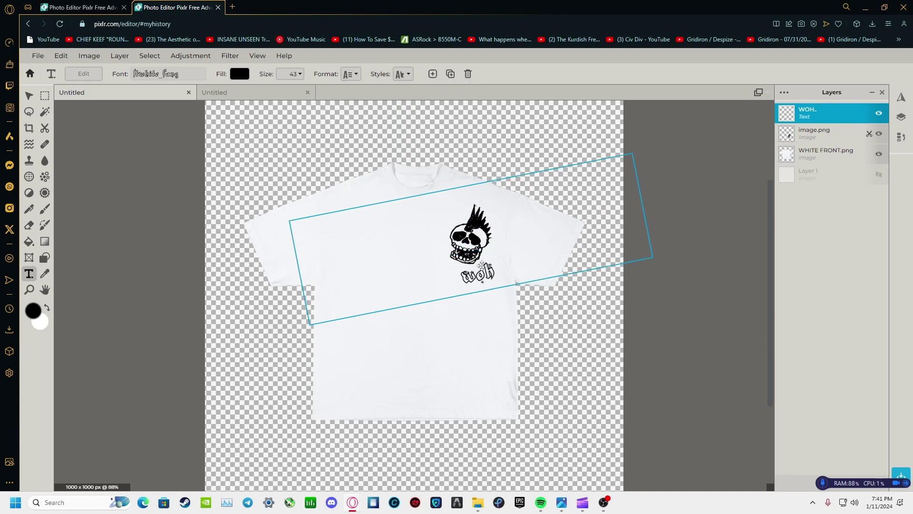
click(706, 268)
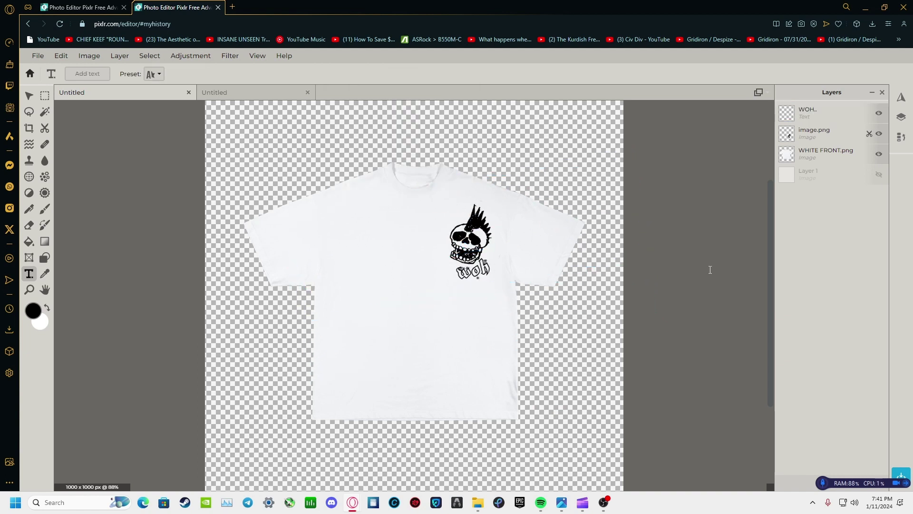
scroll(709, 273, down, 2)
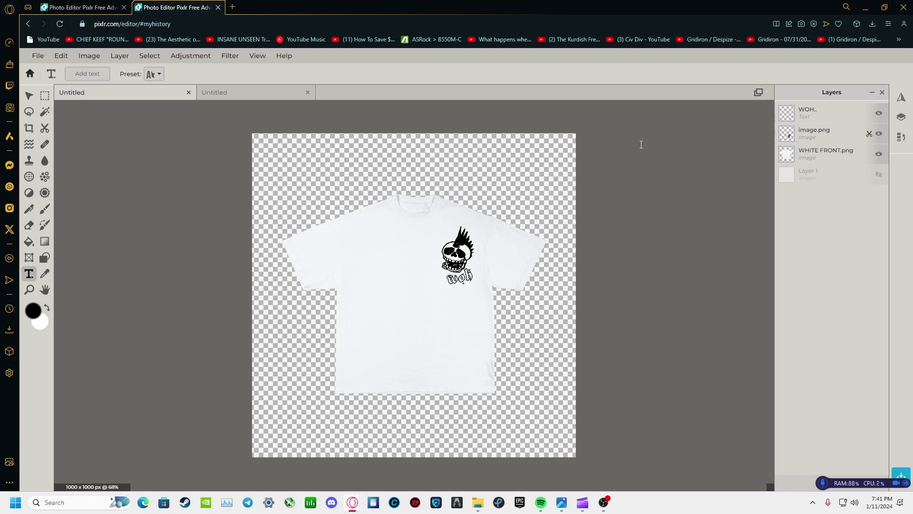
Step: Make the hidden Layer 1 visible and fill it solid black with the Paint Bucket
click(869, 176)
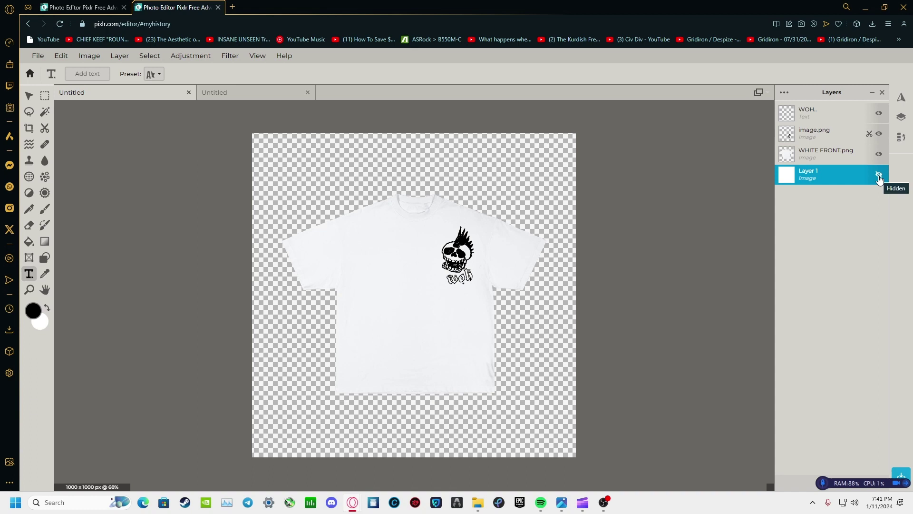
click(879, 175)
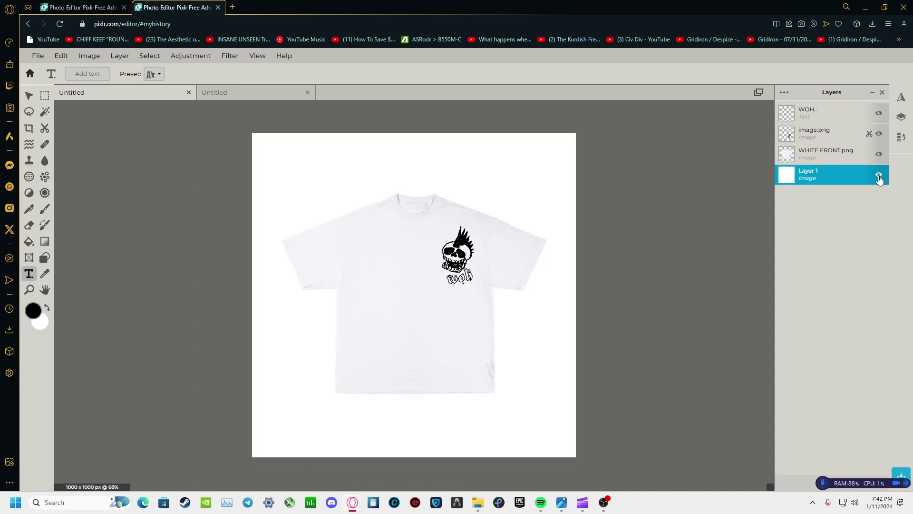
key(g)
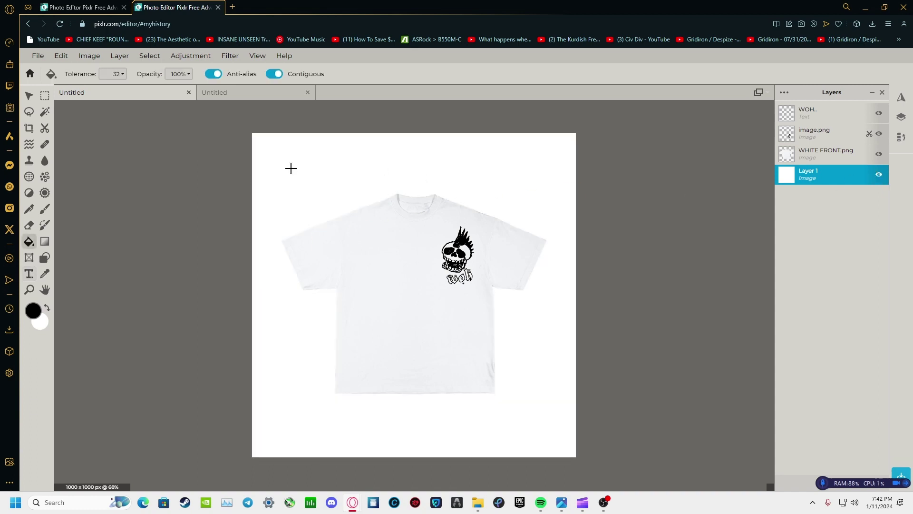
click(293, 173)
click(28, 96)
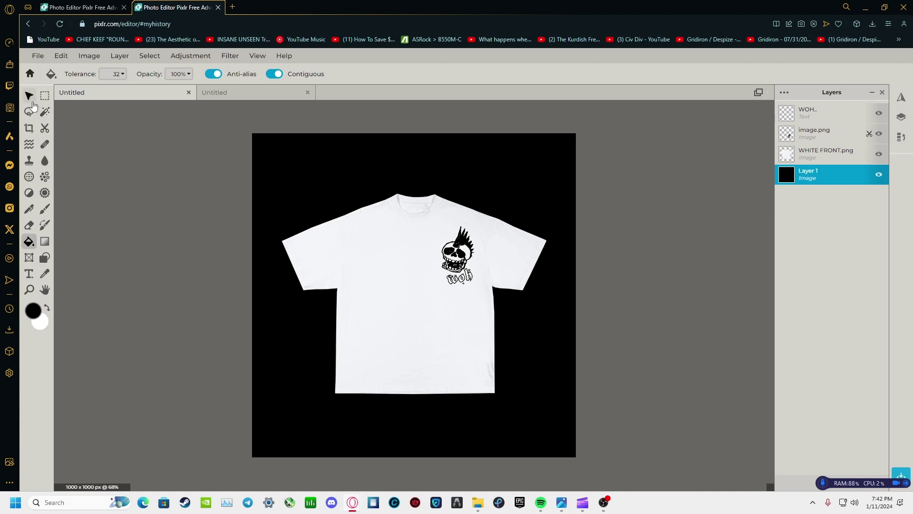